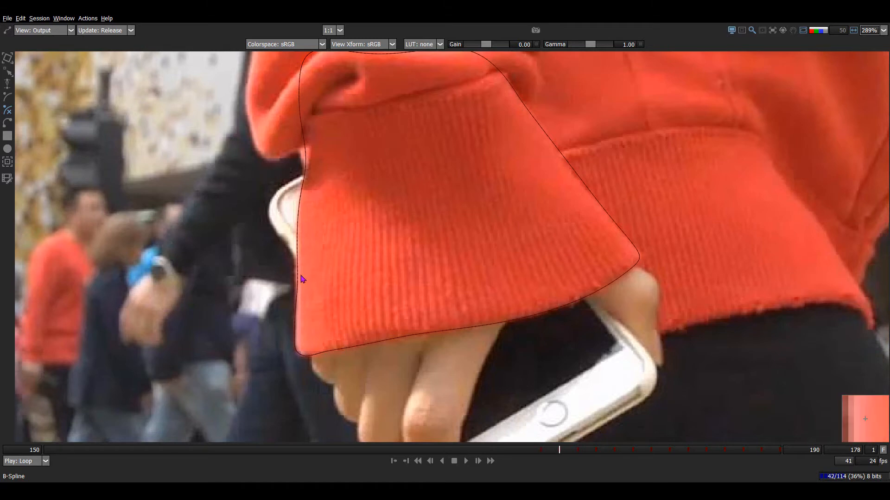
Step forward frame by frame from frame 178 to 185, checking the sleeve cuff spline against the fabric edge.
key("x")
left_click_drag(299, 278, 586, 284)
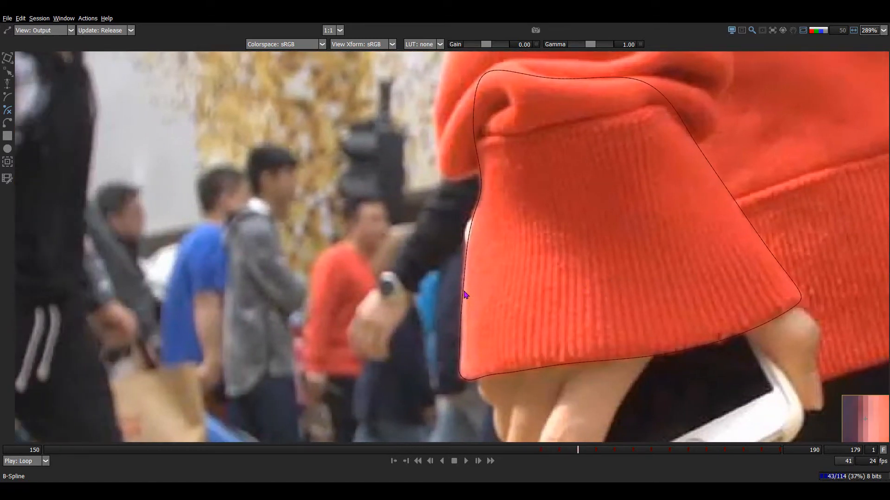
key("Right")
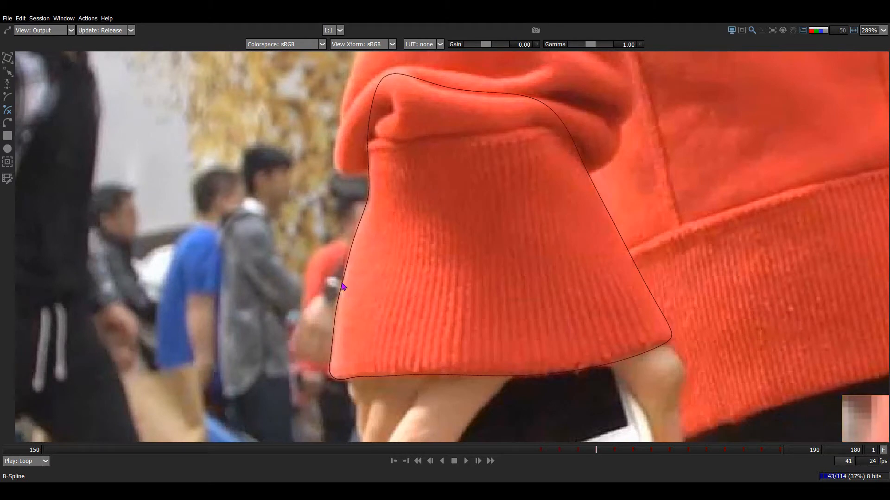
key("Right")
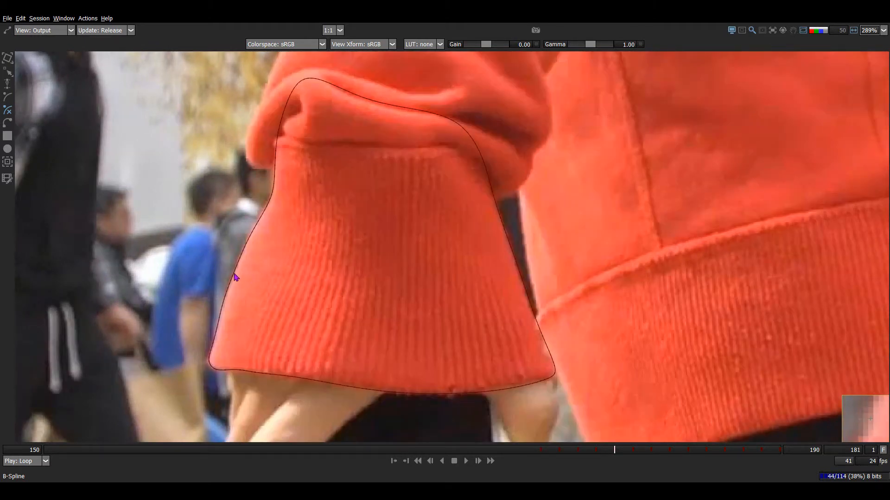
key("Right")
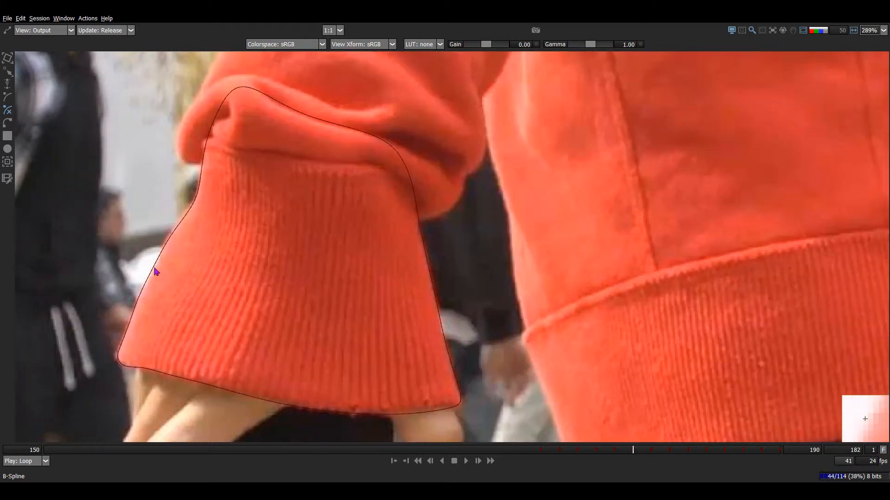
key("Right")
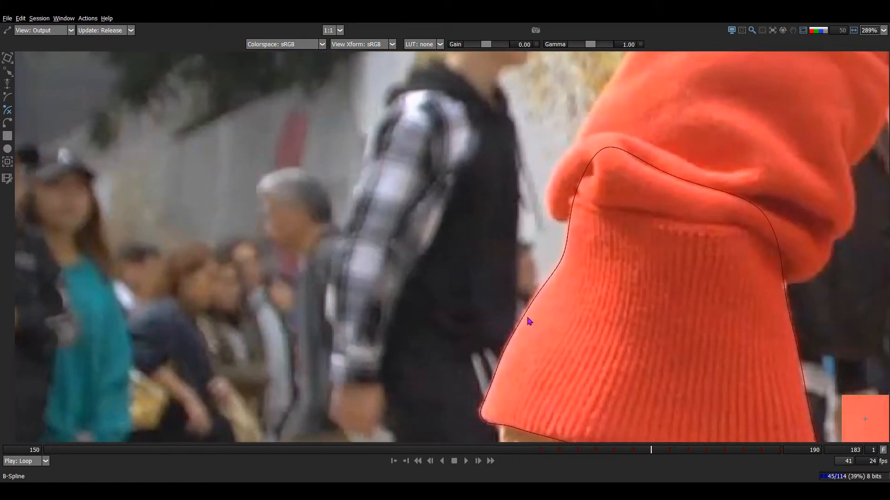
key("Right")
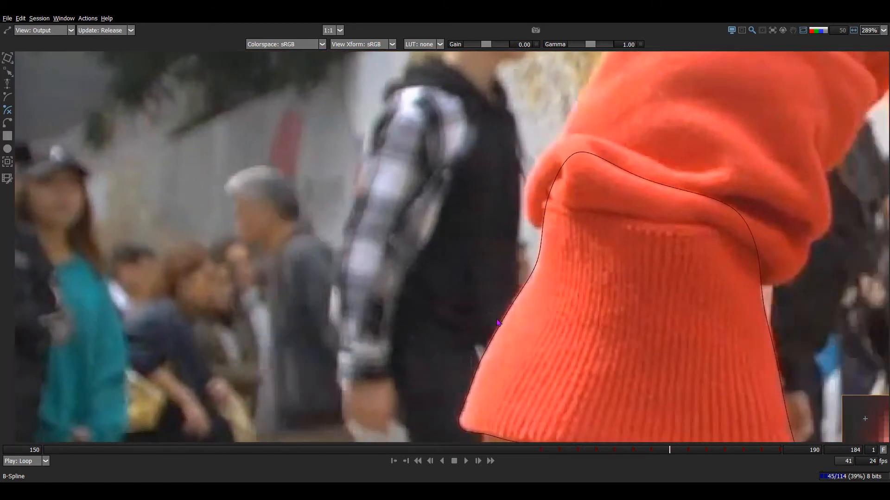
key("Right")
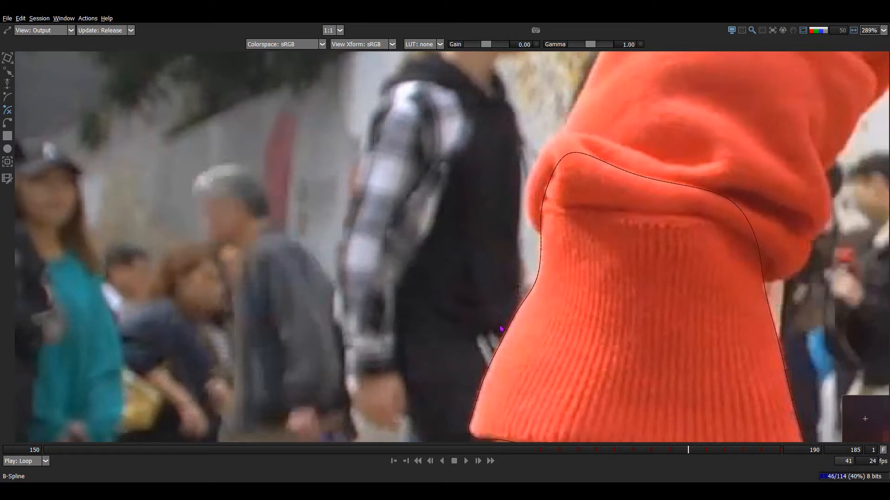
Compare the cuff spline's edge back and forth between frames 182 and 185 for frame-to-frame consistency.
key("Left")
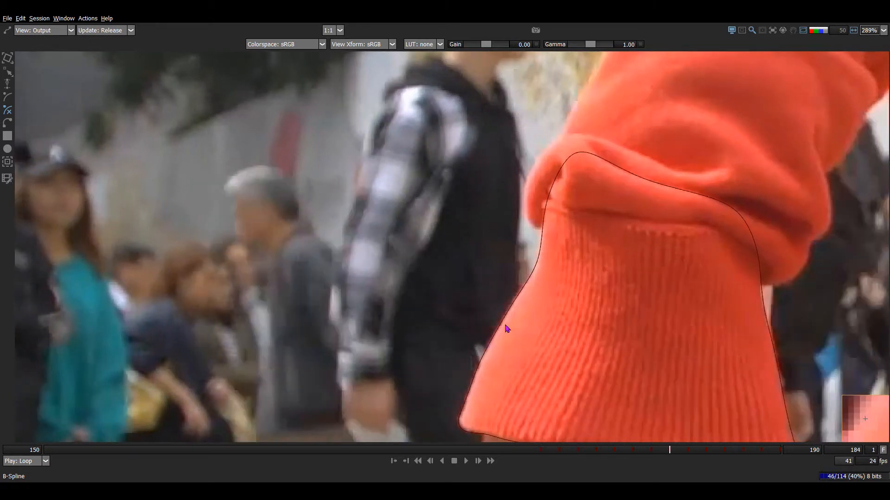
key("Left")
key("Right")
key("Left")
key("Left")
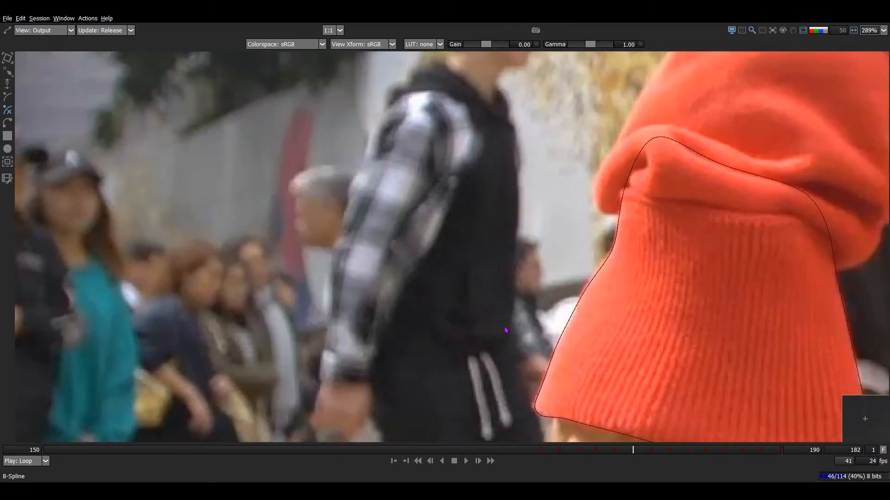
key("Right")
key("Right")
key("Right")
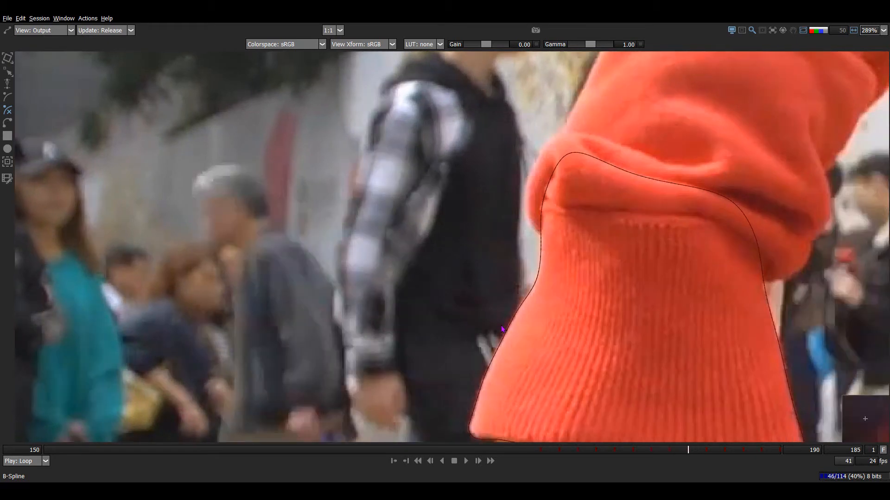
key("Left")
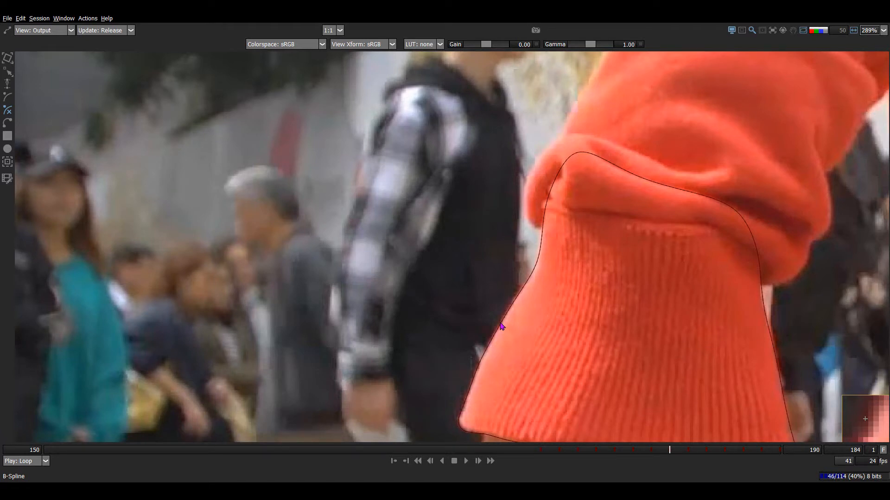
key("Right")
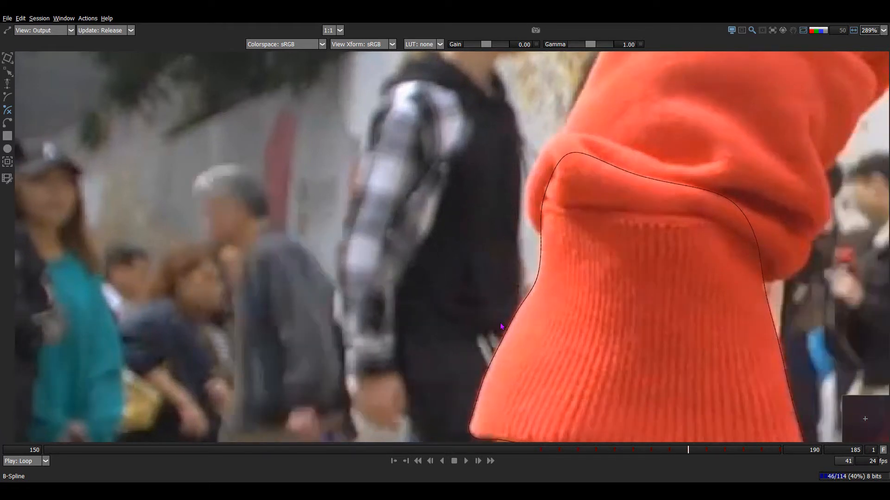
key("Left")
key("Left")
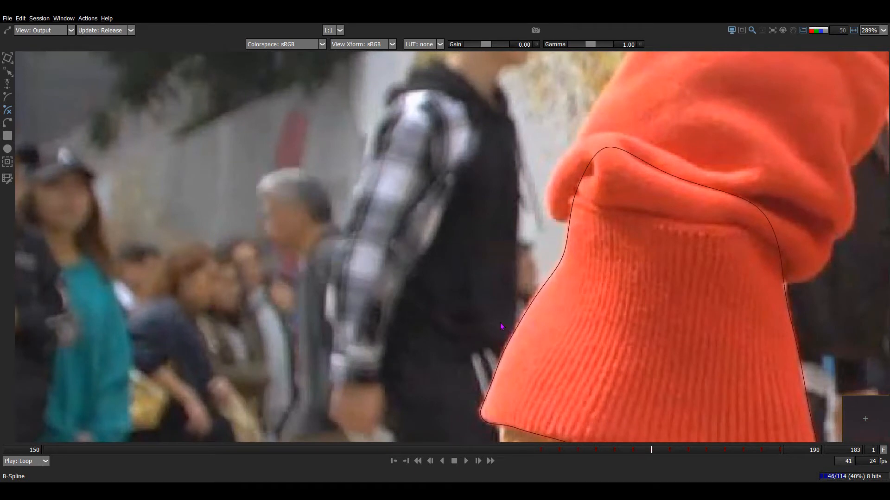
key("Right")
key("Right")
key("Left")
key("Left")
key("Right")
key("Right")
key("Left")
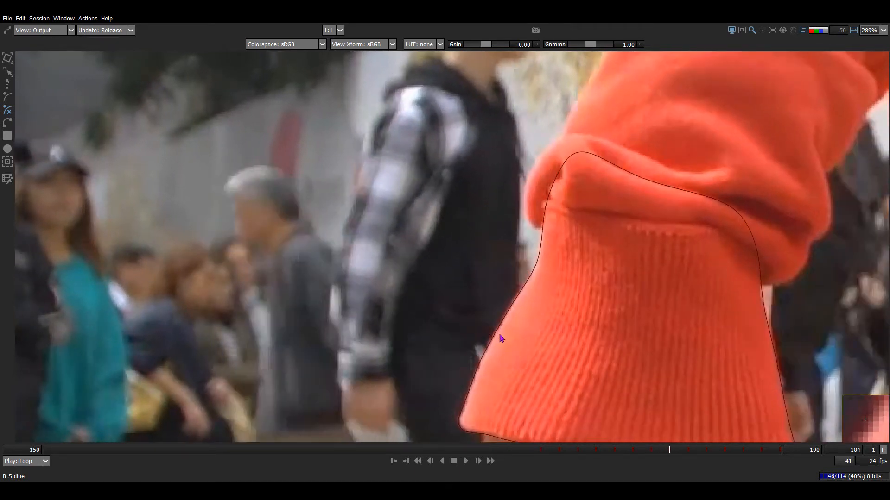
Examine the whole cuff outline with the hand and forearm in view, going back and forth over frames 181 to 185.
scroll(365, 264, "down", 10)
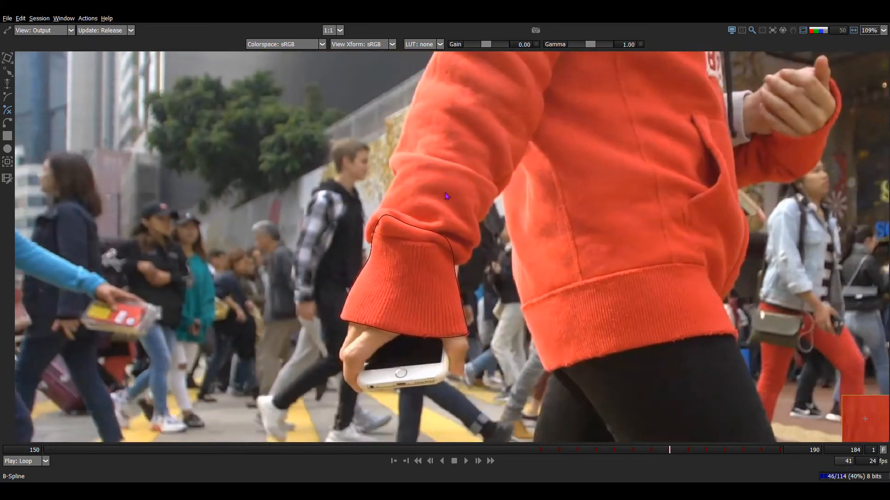
scroll(446, 197, "up", 1)
scroll(380, 375, "up", 1)
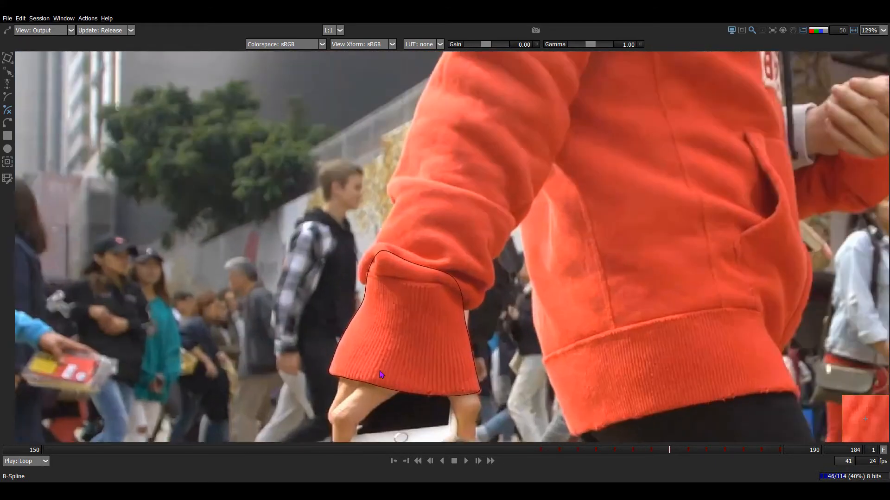
scroll(381, 374, "up", 2)
scroll(444, 334, "up", 4)
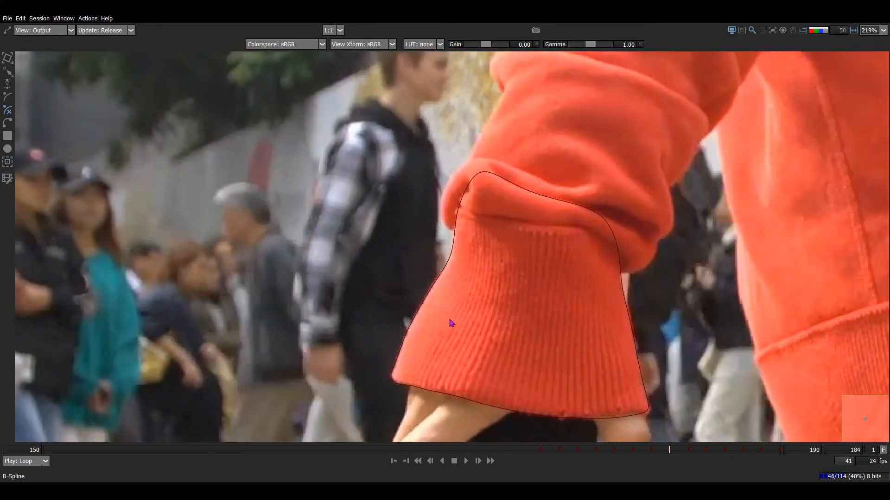
scroll(452, 323, "down", 3)
key("Left")
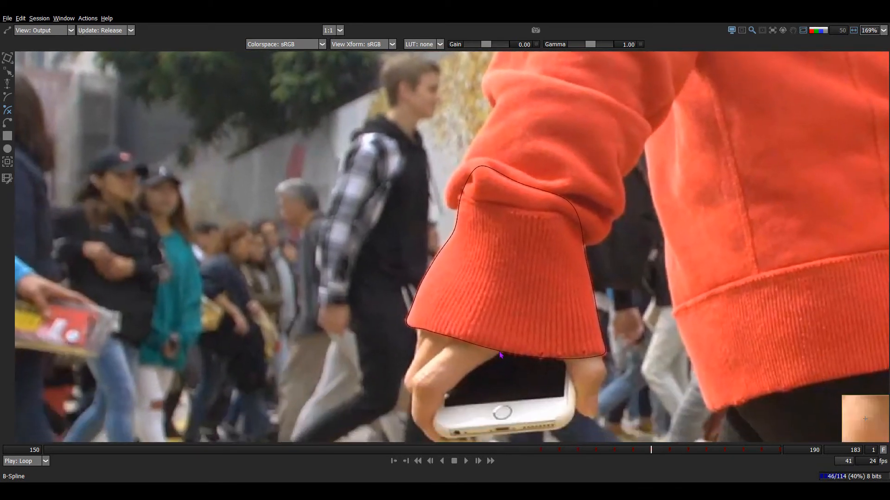
key("Left")
key("Right")
key("Right")
key("Right")
scroll(423, 290, "up", 4)
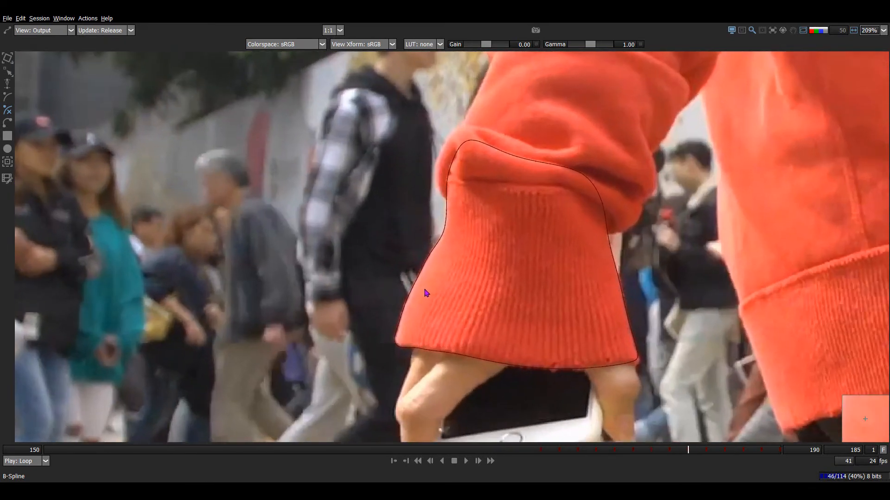
scroll(436, 289, "down", 3)
key("Left")
key("Left")
key("Left")
key("Left")
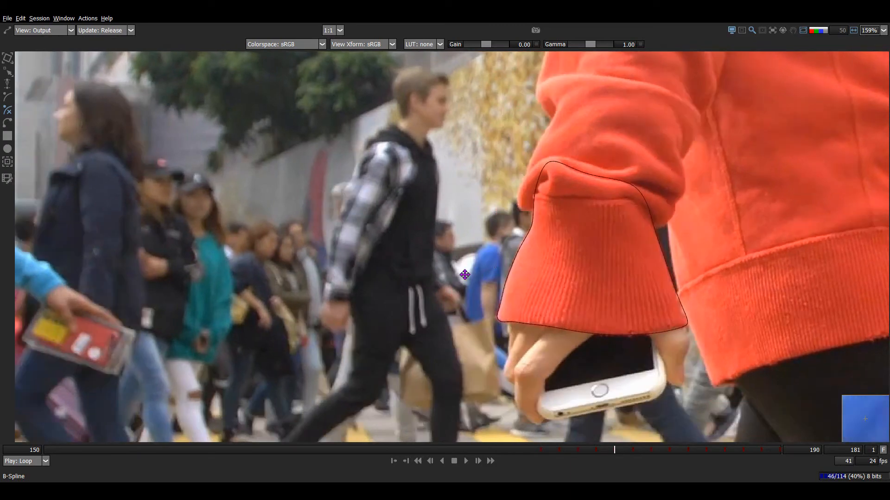
key("Right")
key("Right")
scroll(377, 292, "up", 3)
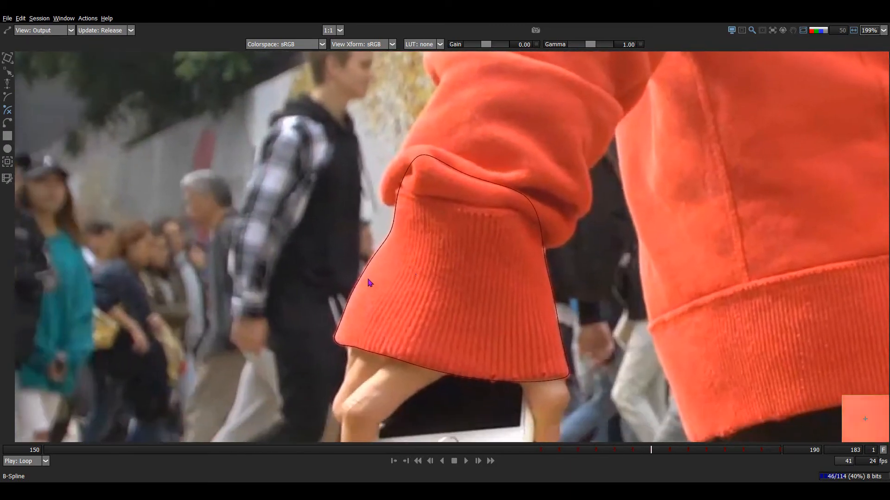
Review the cuff shape's motion with most of the figure in view, playing and stepping through frames 182 to 188.
scroll(366, 282, "down", 10)
key("Left")
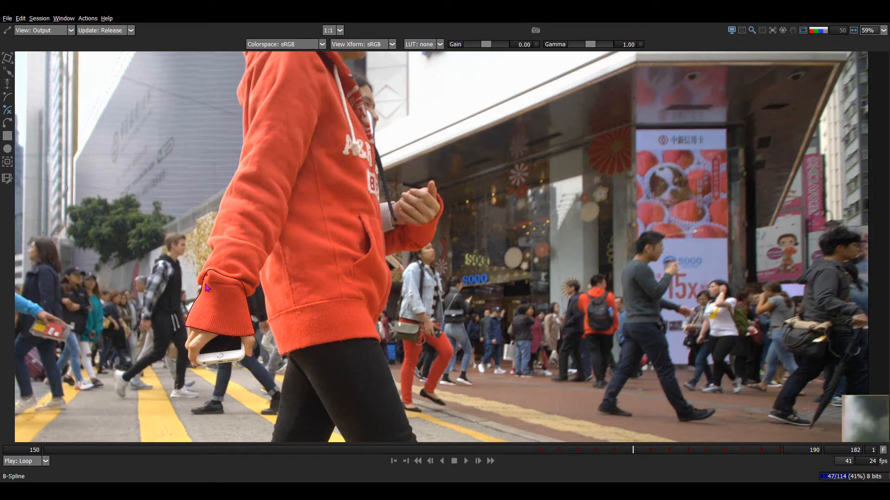
key("Right")
key("Right")
key("Right")
key("l")
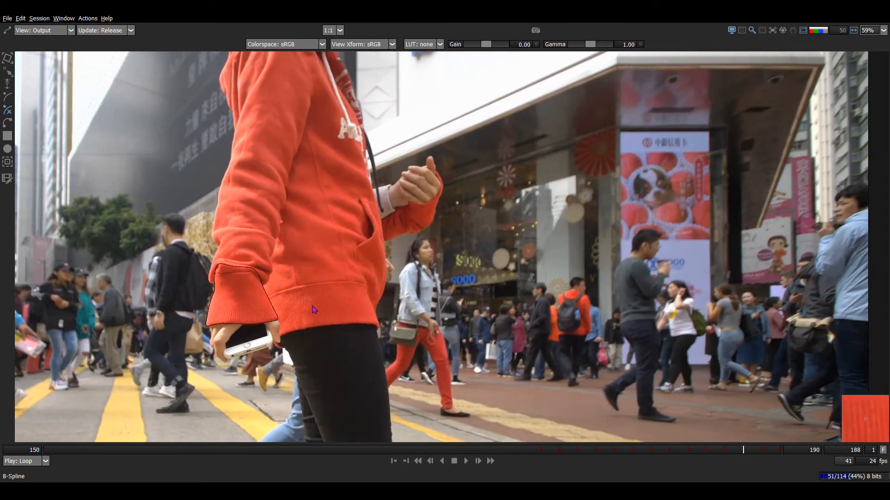
key("k")
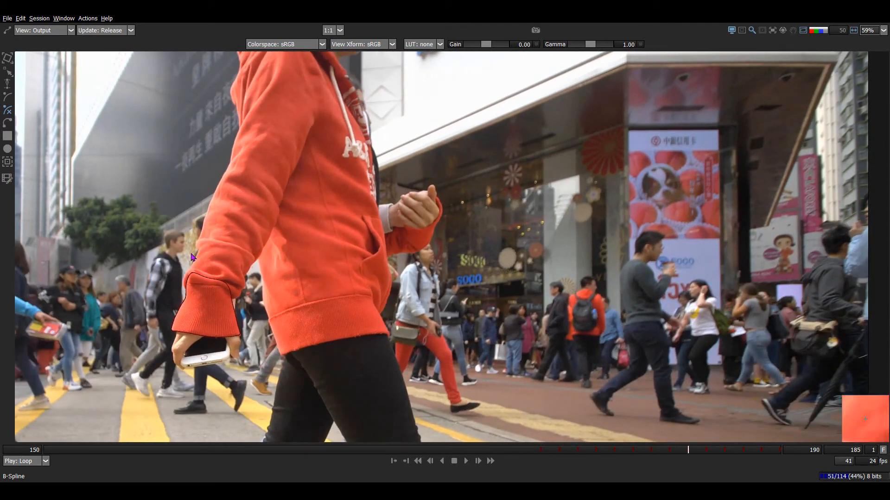
key("Right")
key("Right")
key("Right")
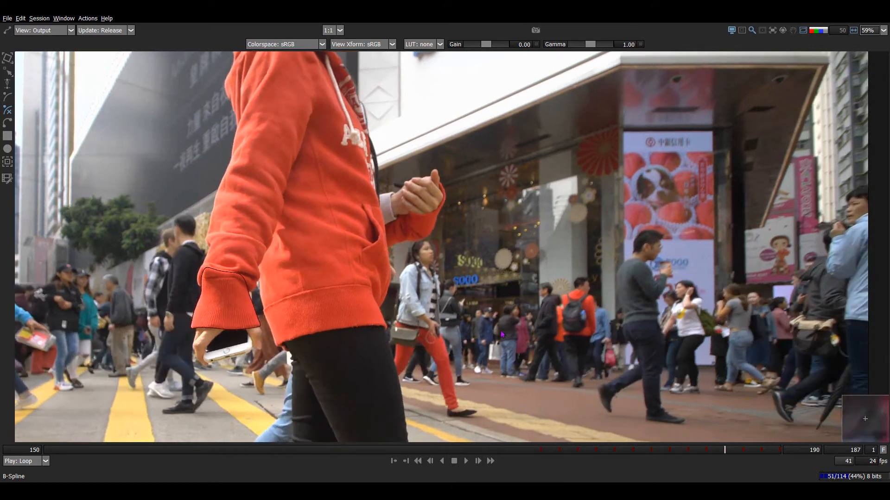
Play the clip in a loop over frames 150 to 190 and watch how the cuff shape follows the sleeve.
key("l")
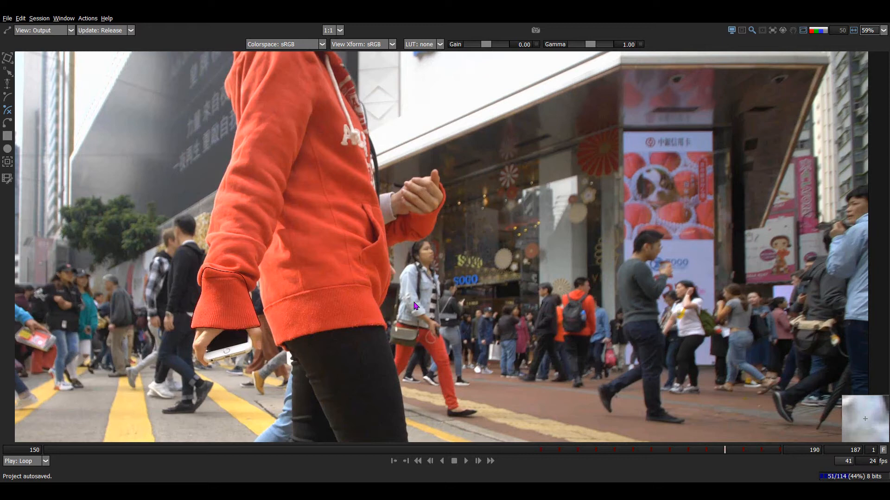
scroll(327, 338, "down", 2)
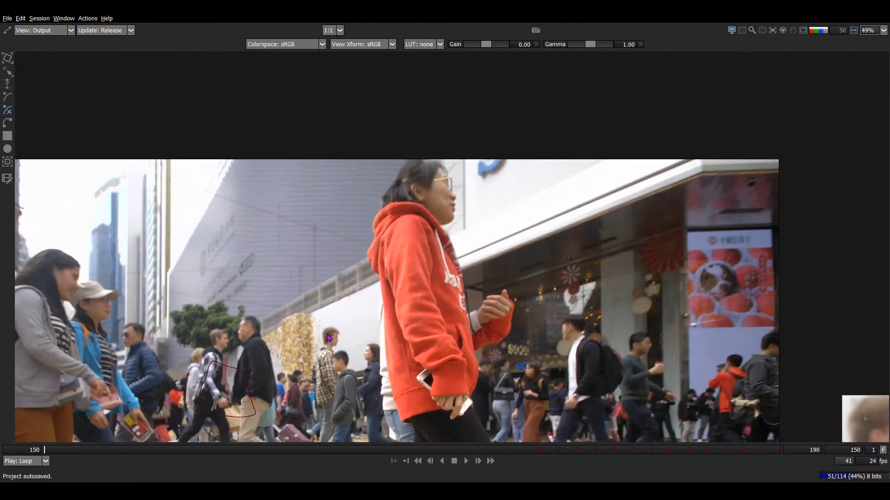
scroll(328, 338, "up", 2)
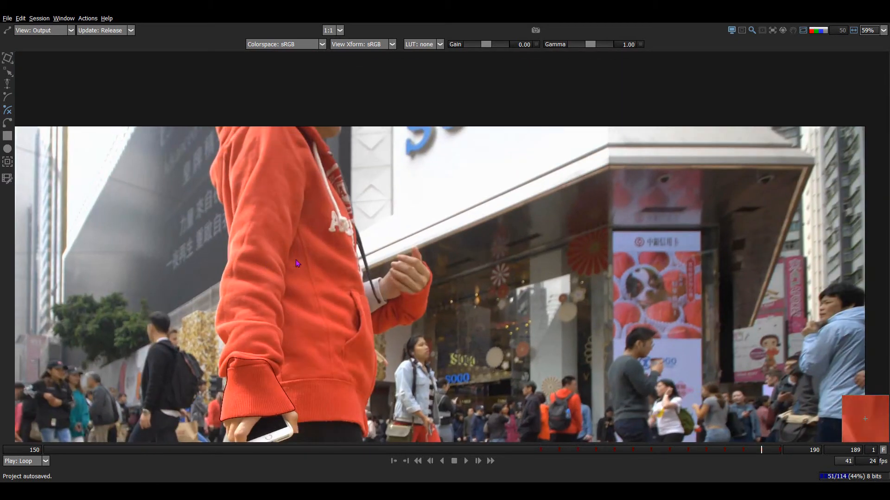
scroll(408, 291, "up", 1)
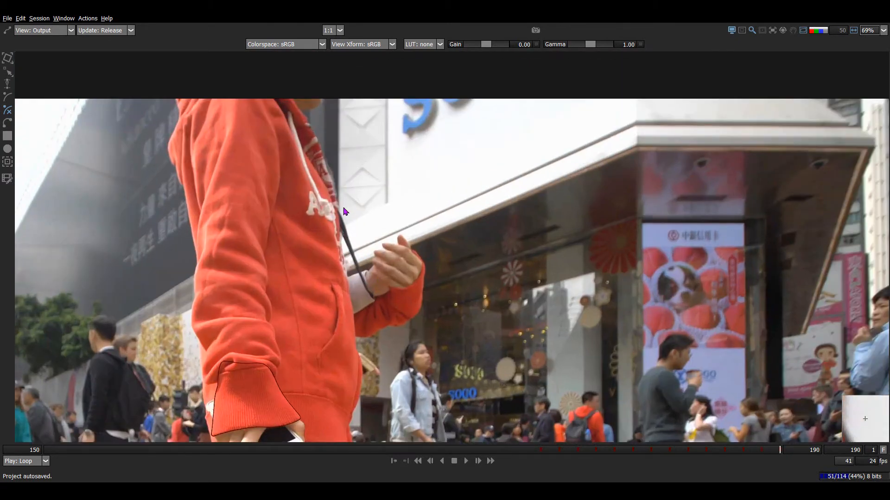
left_click_drag(300, 256, 298, 219)
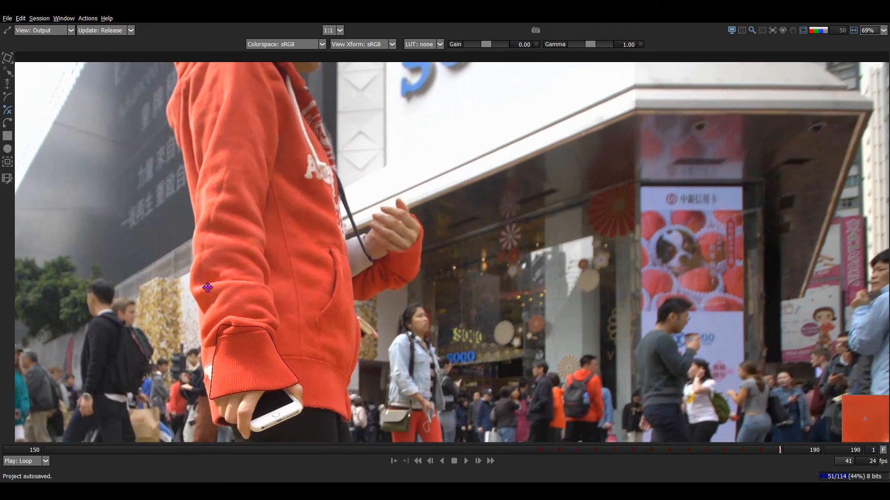
left_click_drag(207, 287, 196, 258)
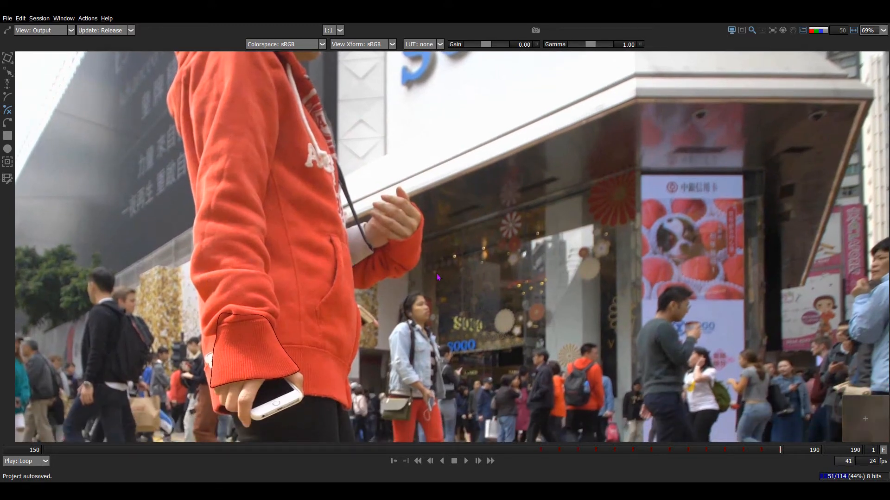
left_click_drag(235, 330, 277, 280)
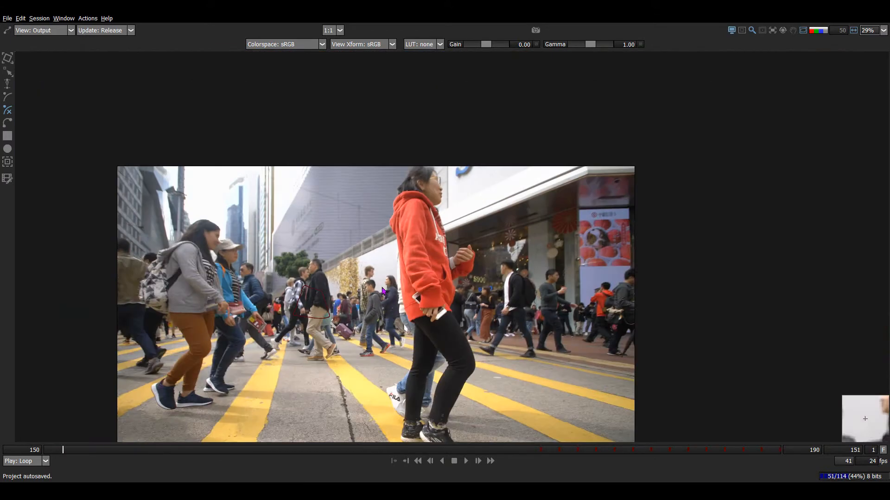
scroll(442, 274, "up", 5)
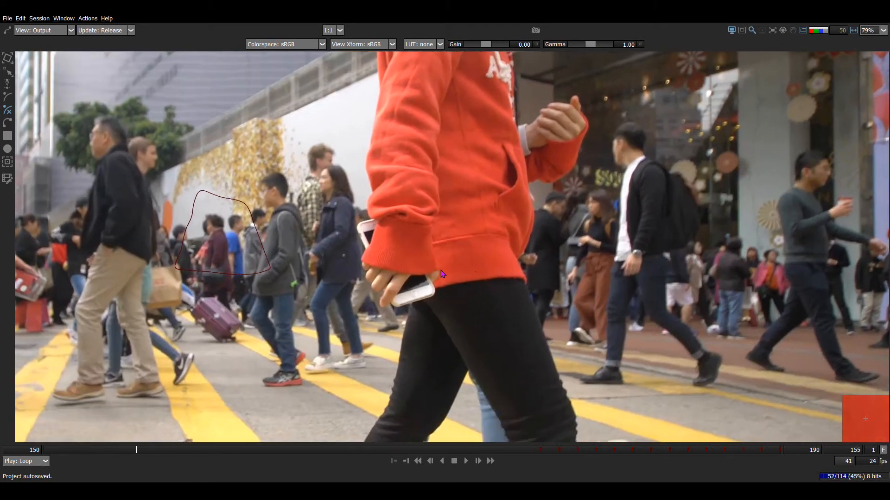
Step backward from frame 155 past the clip's start and around to frame 186, examining the cuff shape.
key("z")
key("z")
key("z")
key("z")
key("z")
scroll(442, 275, "down", 2)
key("z")
key("z")
key("z")
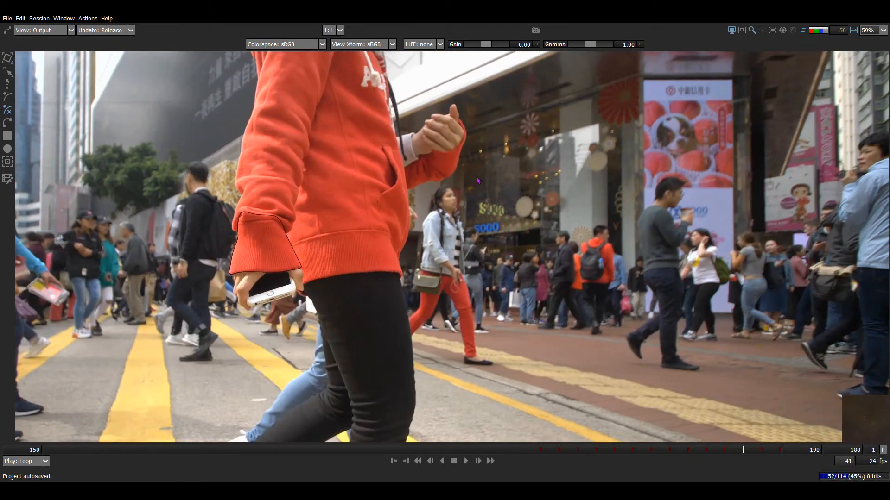
key("z")
key("z")
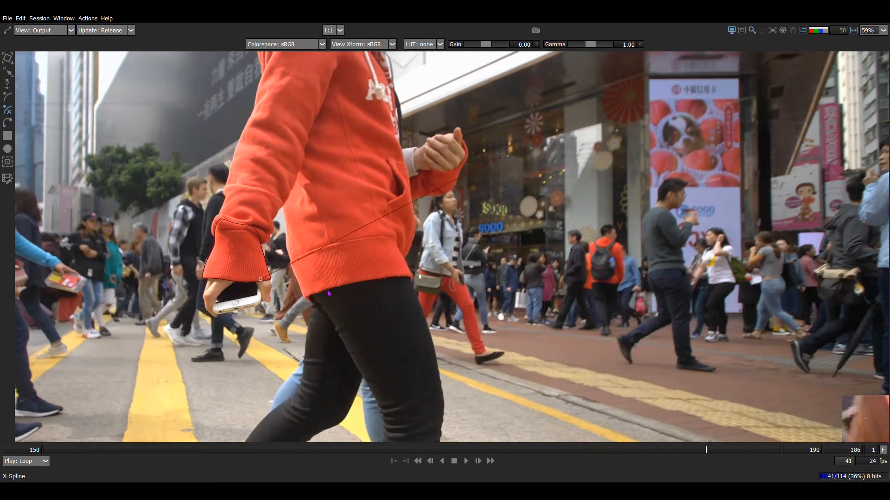
left_click(335, 292)
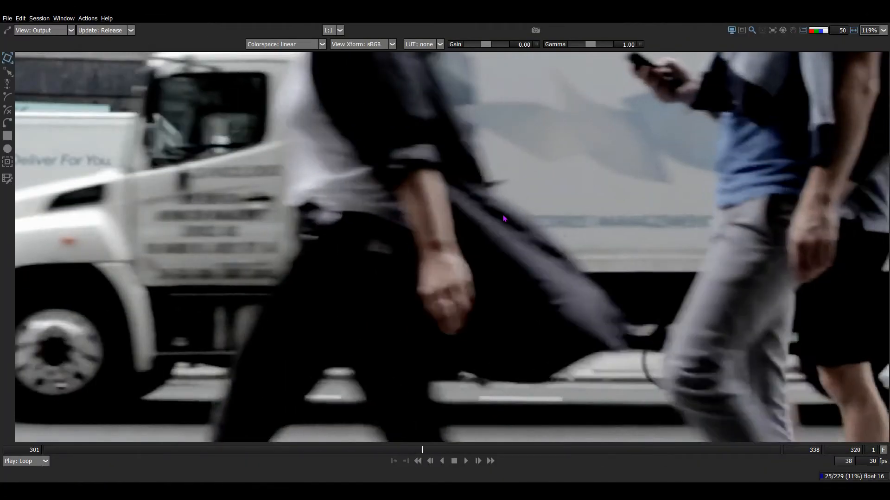
Examine the motion blur on the man in the dark jacket, stepping backward from frame 321 to frame 311.
scroll(504, 218, "down", 3)
key("x")
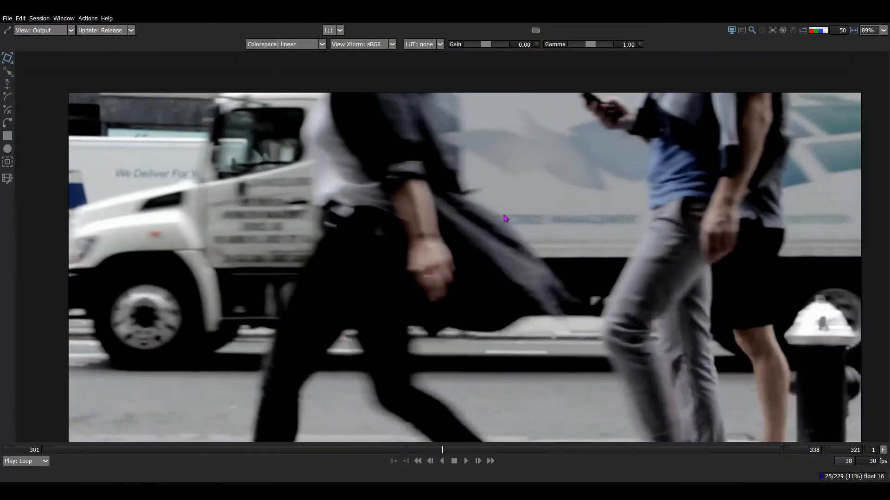
left_click_drag(448, 218, 312, 105)
key("z")
key("x")
key("z")
key("z")
left_click_drag(360, 188, 369, 260)
key("z")
key("z")
key("z")
key("z")
key("z")
key("z")
left_click_drag(497, 89, 489, 222)
key("z")
key("z")
key("z")
key("z")
key("z")
scroll(717, 186, "up", 3)
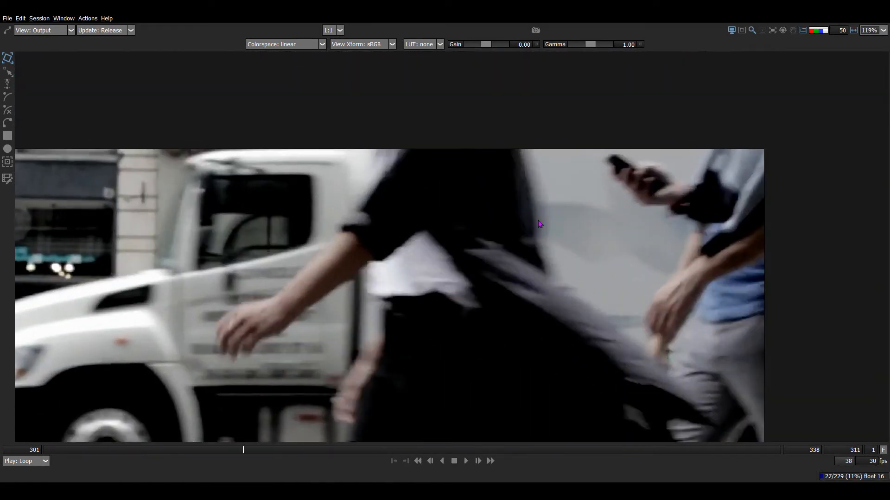
Examine the walking man's swinging forearm and white shirt up close, going back and forth over frames 309 to 313.
key("x")
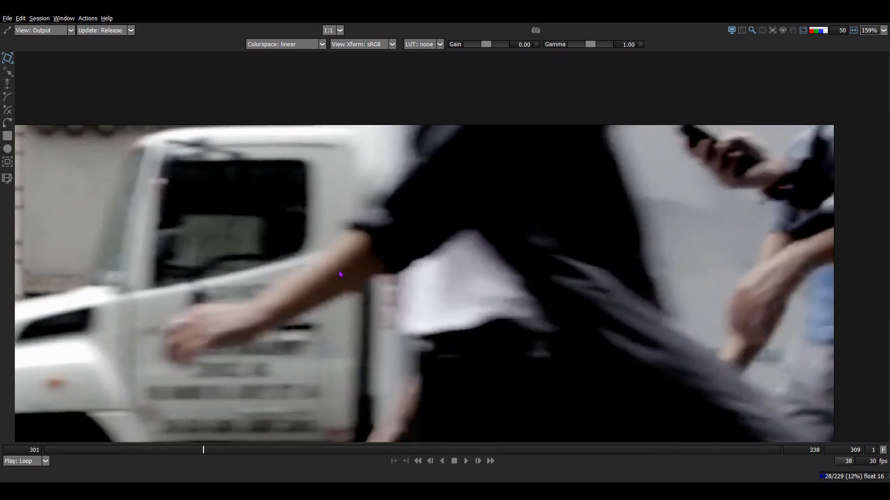
key("x")
key("x")
key("x")
key("x")
key("x")
scroll(255, 249, "up", 1)
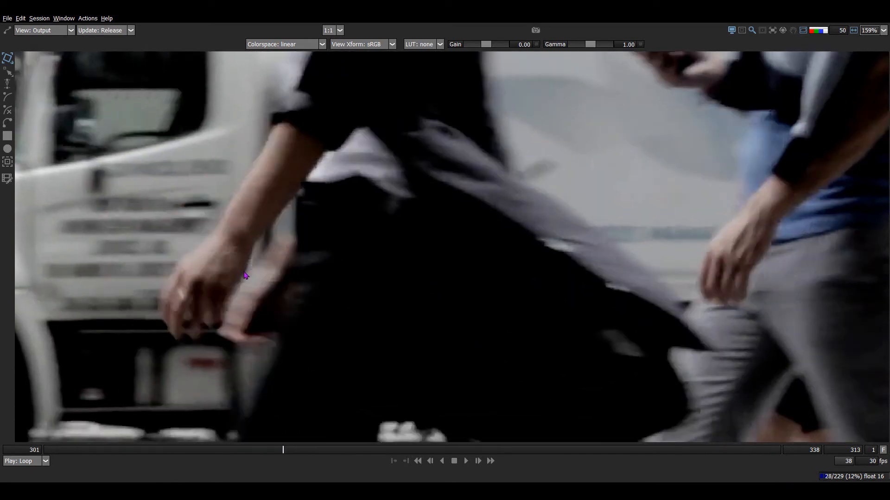
key("z")
key("z")
key("z")
scroll(302, 287, "up", 2)
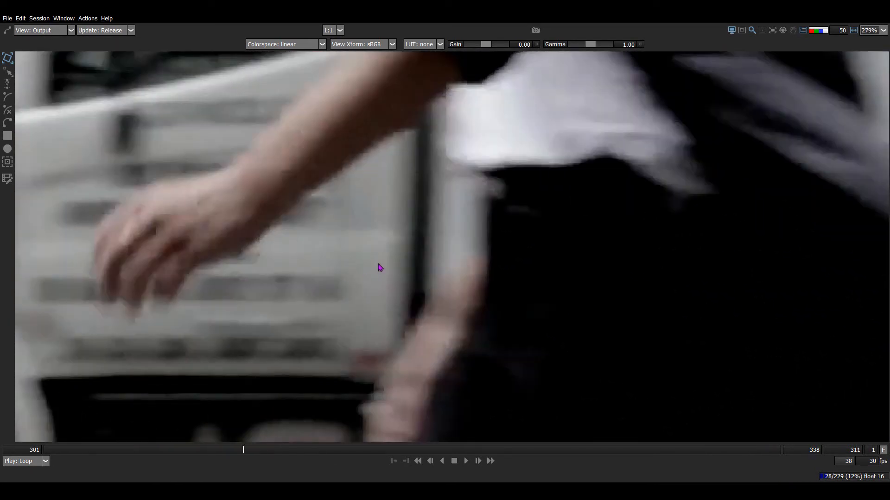
left_click_drag(407, 226, 246, 274)
left_click_drag(249, 221, 163, 337)
key("x")
scroll(265, 259, "up", 1)
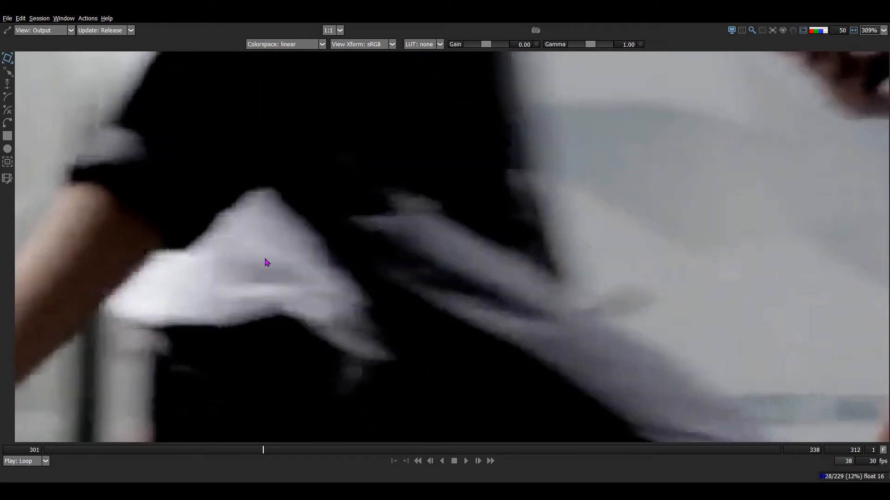
Follow the blurred sleeve and coat tail forward from frame 312 to frame 320, comparing close and wide views.
scroll(244, 228, "down", 2)
key("x")
left_click_drag(371, 222, 369, 141)
key("x")
key("x")
key("x")
key("x")
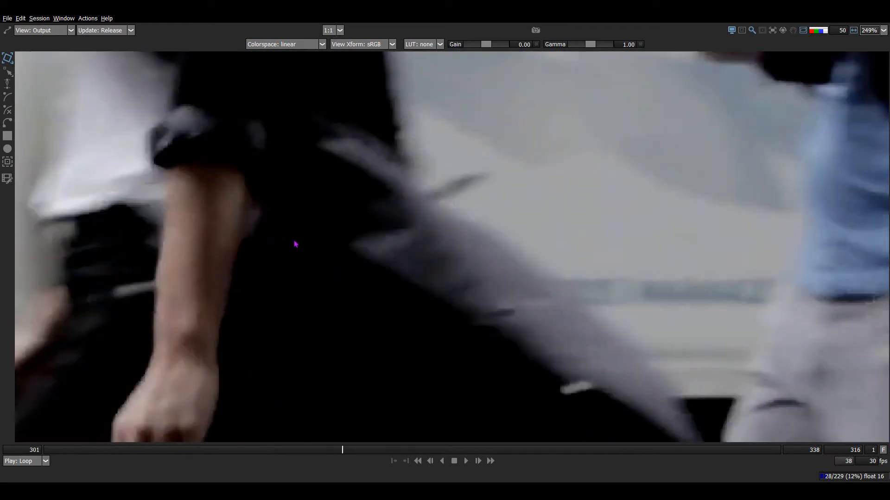
scroll(301, 243, "down", 4)
scroll(306, 242, "down", 3)
scroll(298, 190, "up", 3)
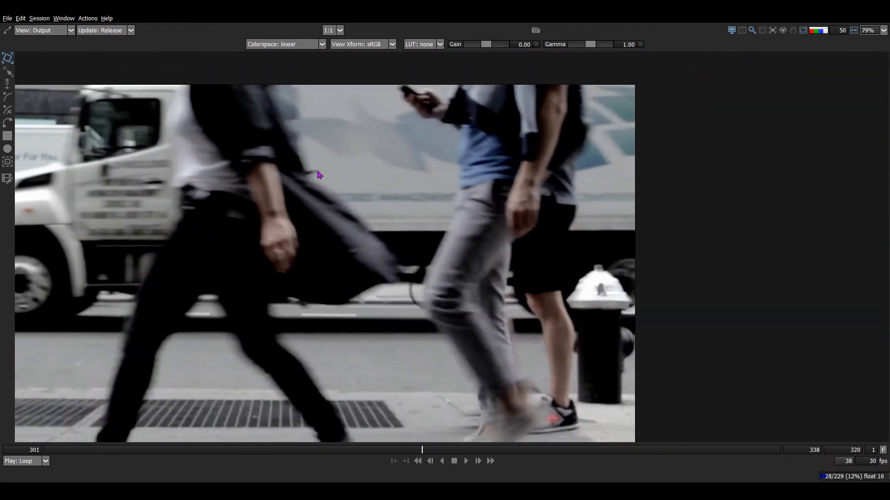
Step backward from frame 320 past frame 311, watching the blurred arm and jacket in a wider view.
key("z")
key("z")
key("z")
key("z")
key("z")
key("z")
left_click_drag(551, 183, 453, 316)
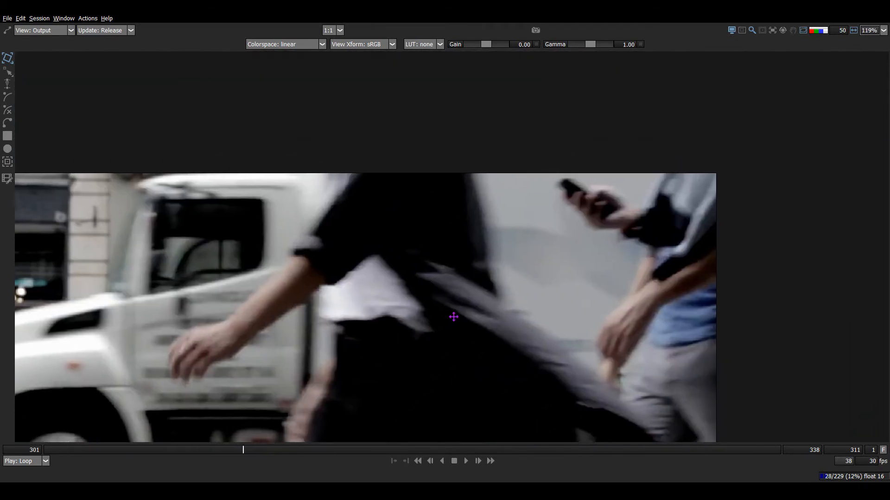
key("z")
Step forward through frames 314 to 321 to examine how the jacket's back edge and the arms move.
key("x")
key("x")
key("x")
key("x")
key("x")
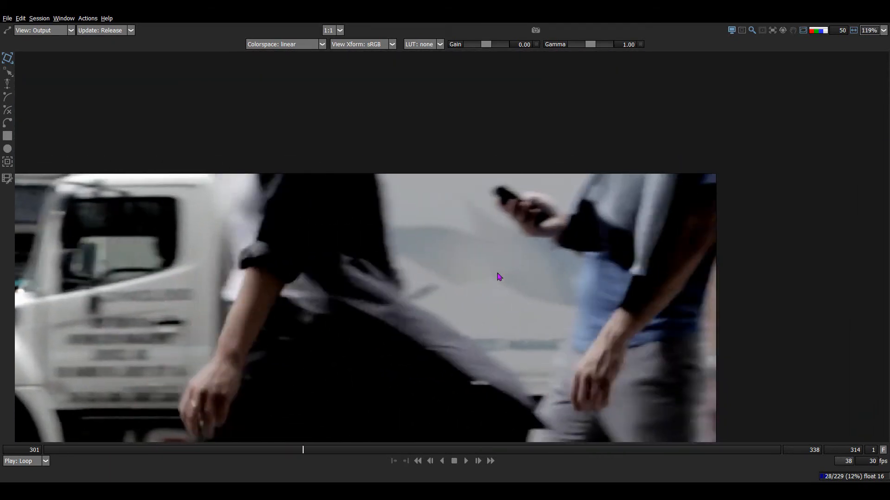
key("x")
key("x")
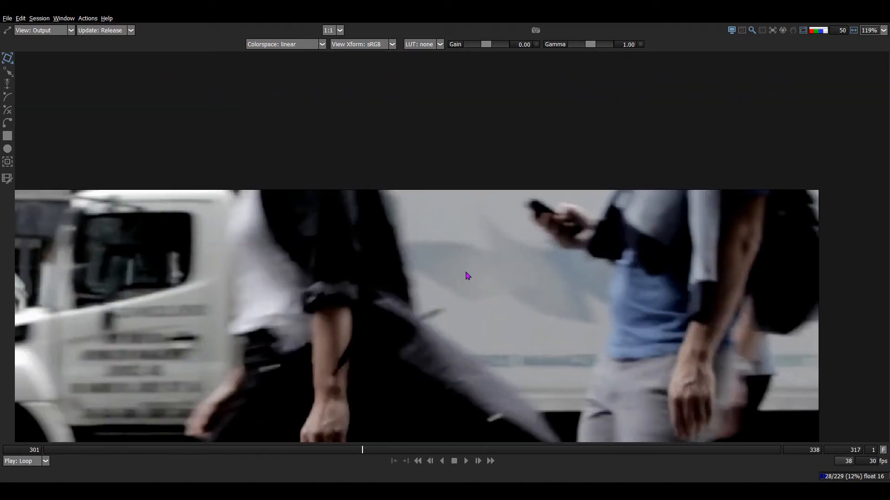
key("x")
key("x")
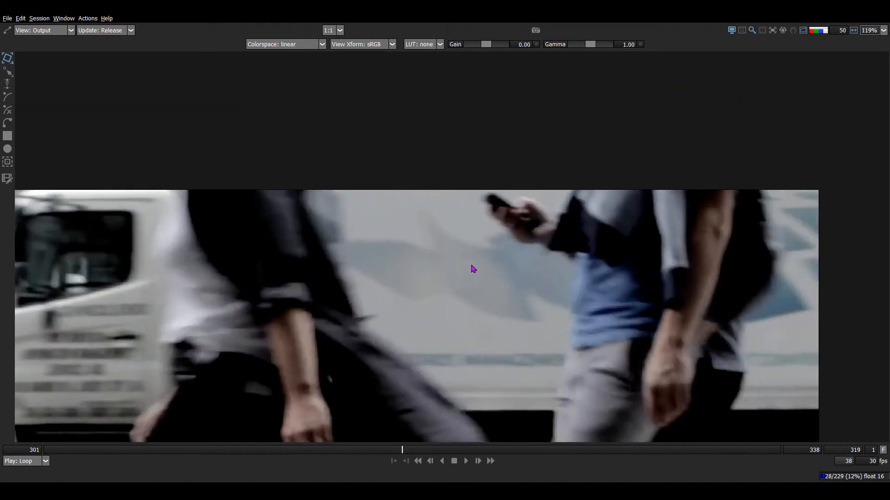
left_click_drag(474, 258, 485, 233)
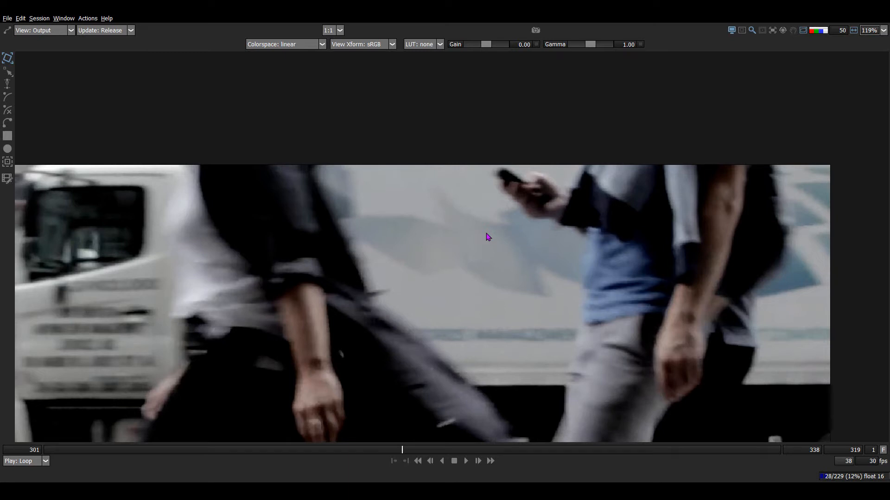
scroll(426, 232, "up", 1)
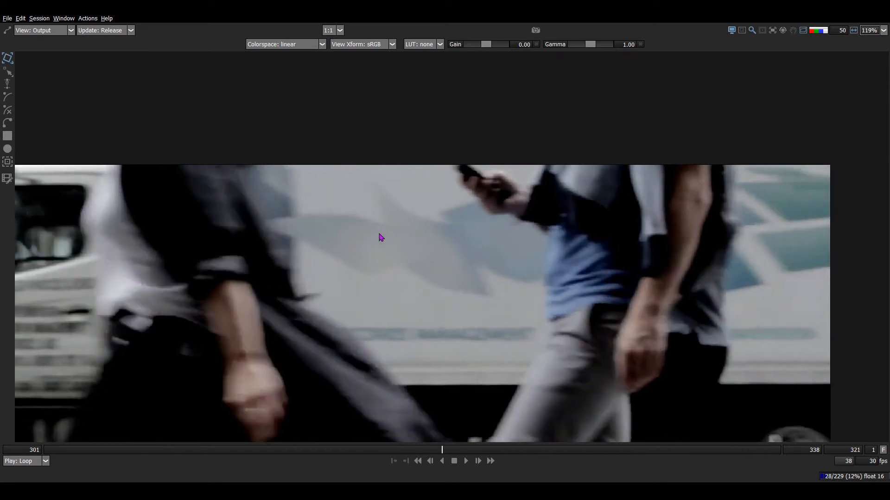
Step back to frame 314 and forward again to frame 319, studying the motion blur along the jacket's back edge.
scroll(310, 250, "up", 1)
key("z")
key("z")
key("z")
key("z")
key("z")
key("z")
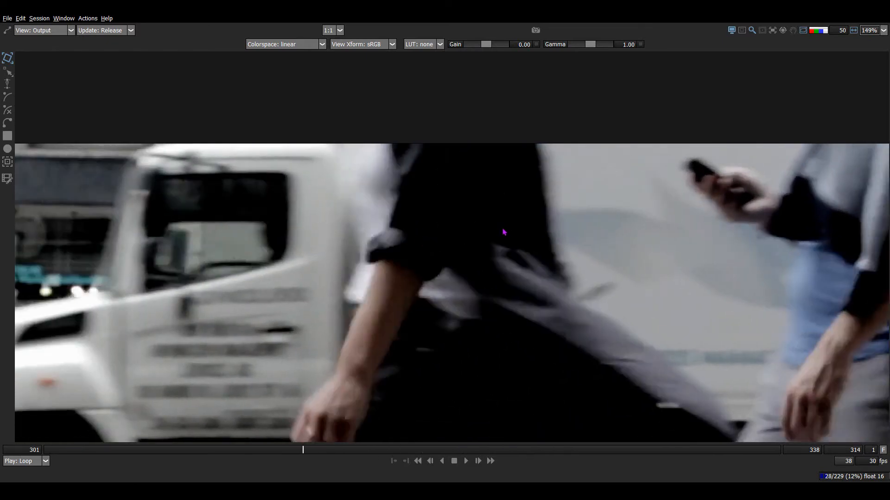
key("x")
key("x")
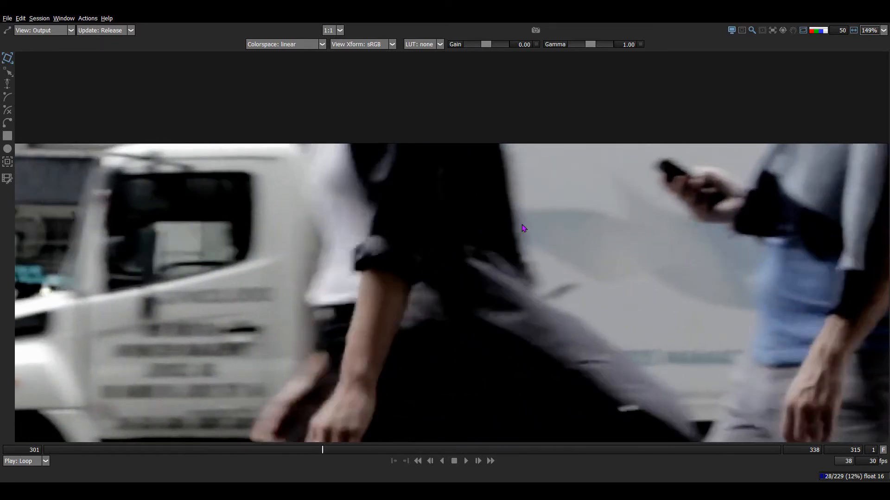
key("x")
key("x")
key("x")
key("z")
key("z")
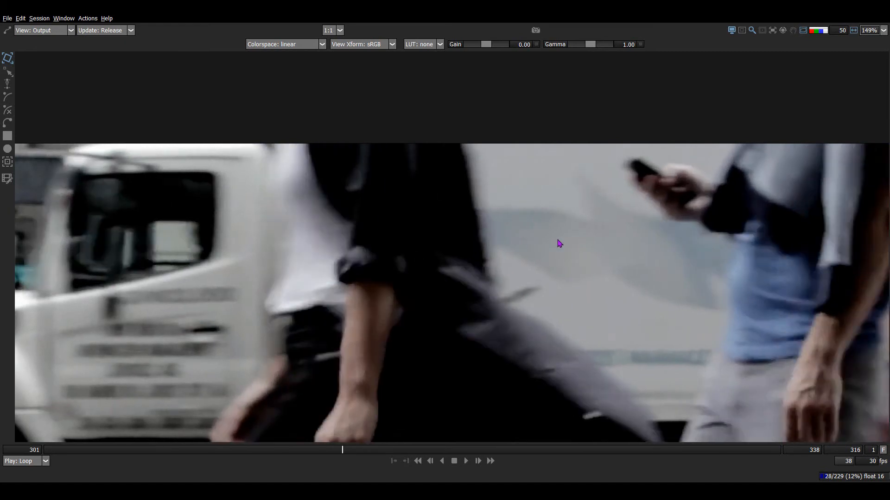
key("x")
key("x")
key("x")
key("z")
key("x")
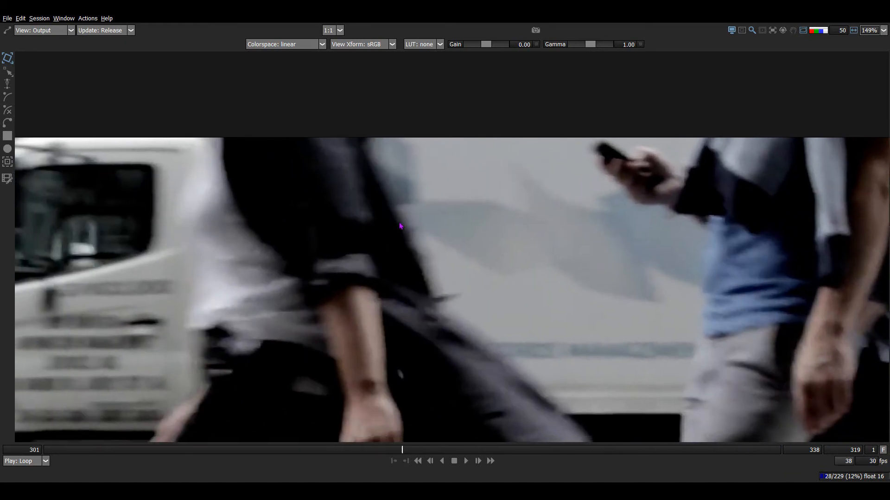
Compare the jacket edge's blur between frames 319 and 320, going repeatedly back and forth.
key("z")
key("x")
key("x")
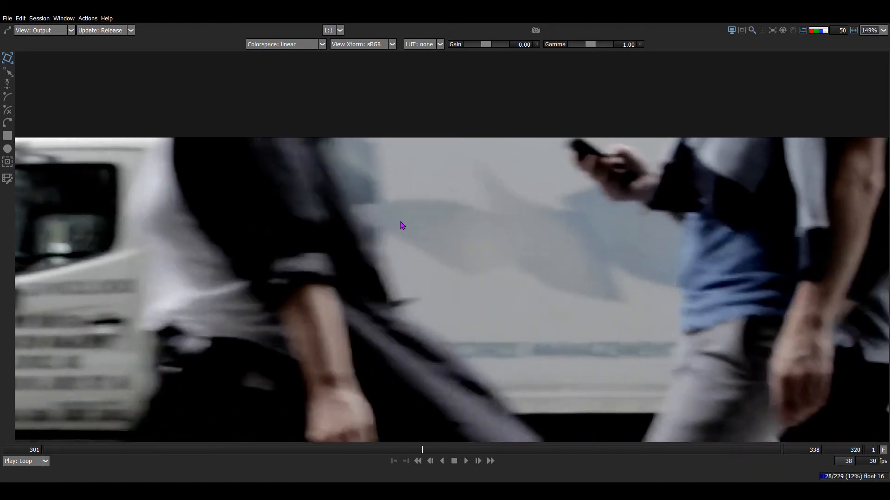
key("z")
key("x")
key("z")
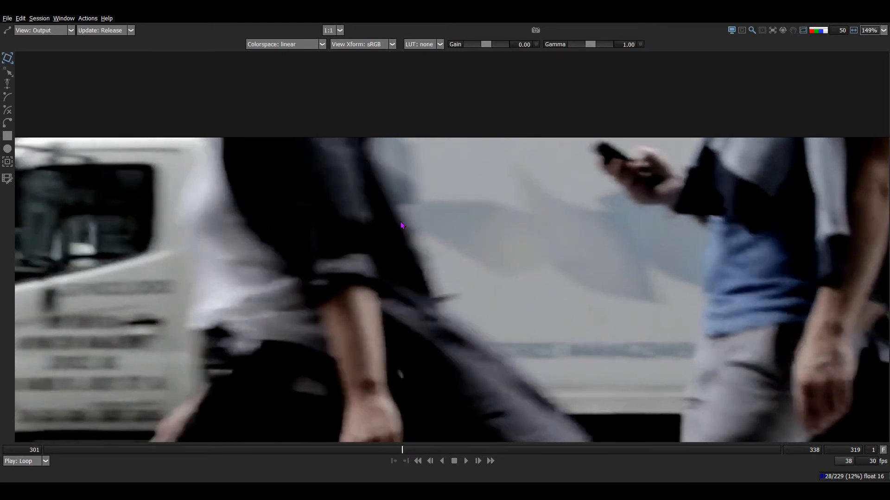
key("z")
key("x")
Start a B-Spline on frame 319 with a first point above the image over the jacket's back edge, nudging it slightly left.
scroll(441, 309, "up", 6)
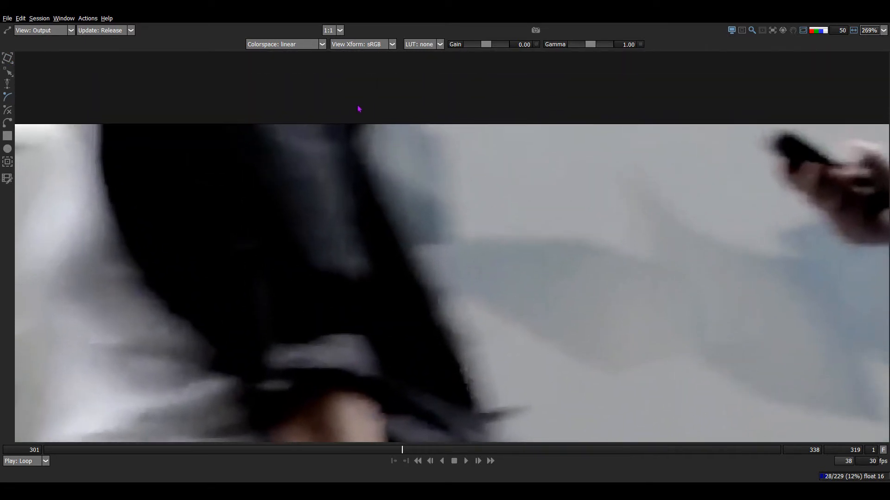
left_click(355, 98)
key("Left")
key("Left")
key("Left")
key("Left")
key("Left")
key("Left")
key("Left")
key("Left")
key("Left")
key("Left")
key("Left")
key("Left")
key("Left")
key("Left")
key("Left")
key("Left")
key("Left")
key("Left")
key("Left")
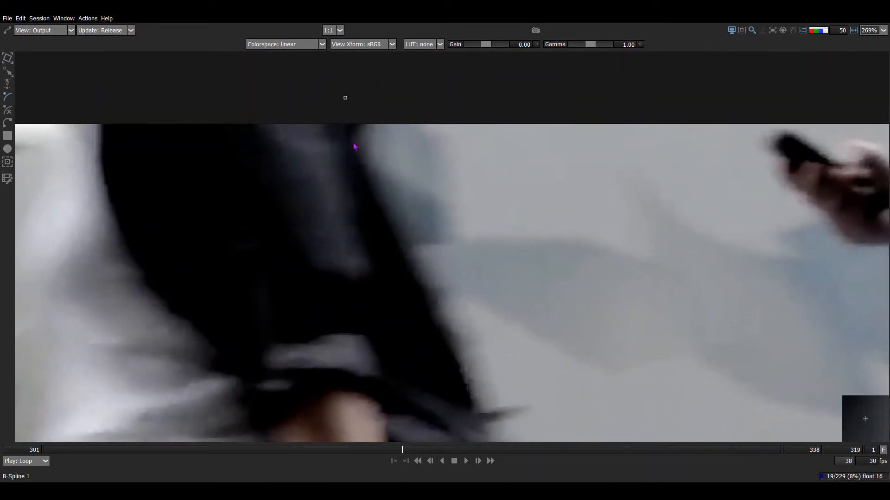
Place B-Spline points closely down the jacket's blurred back edge as far as the coat tail below the sleeve cuff.
left_click(366, 174)
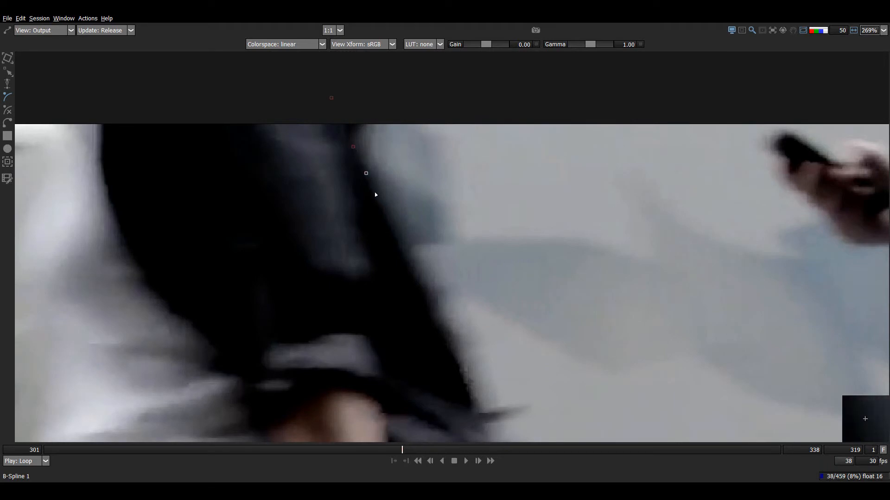
left_click(384, 205)
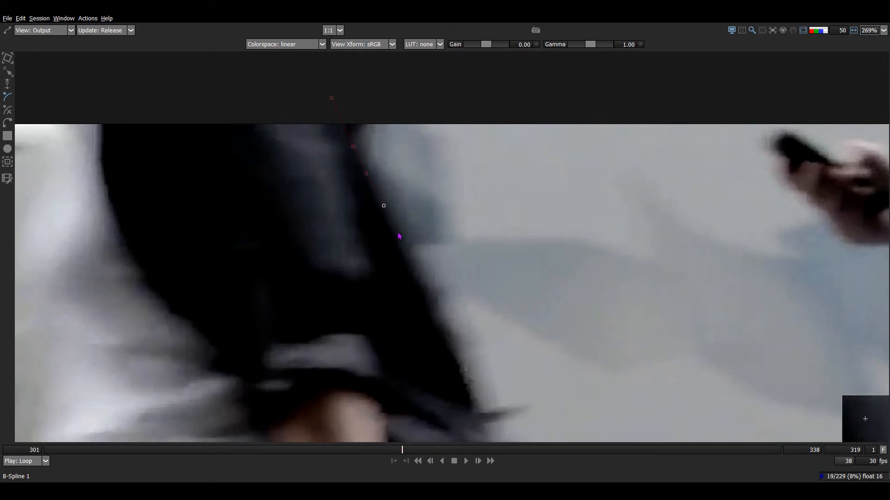
left_click(430, 292)
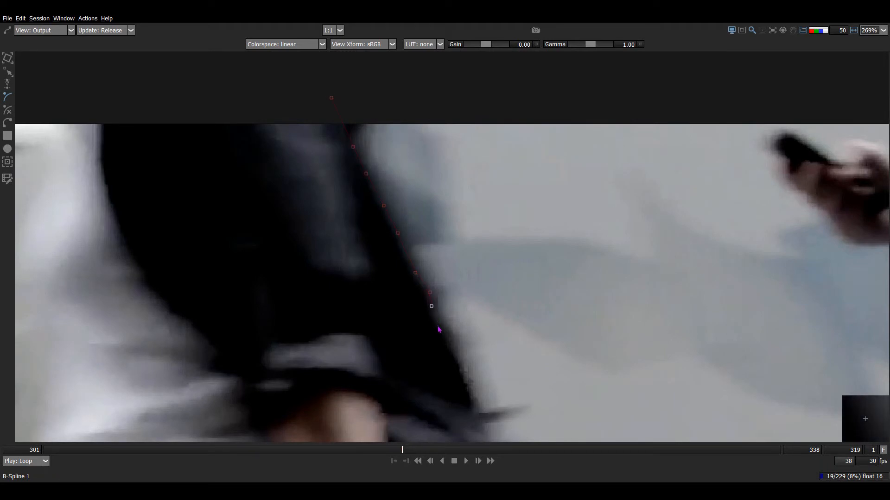
left_click_drag(460, 365, 418, 186)
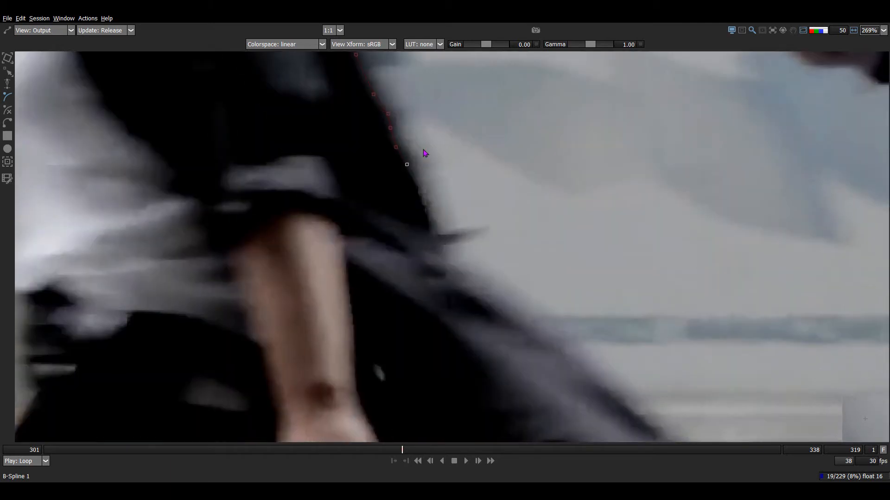
left_click(423, 200)
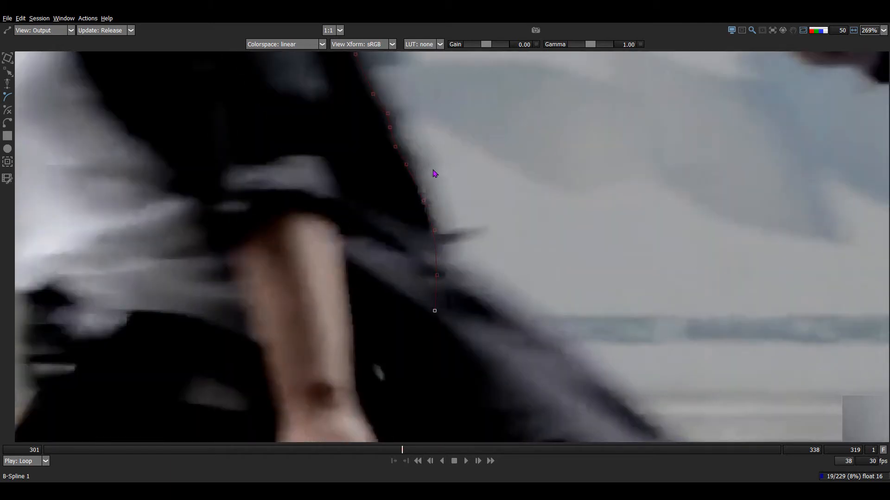
Close the B-Spline with loosely spaced points running across the forearm, up through the jacket and over the image's upper border.
scroll(433, 176, "down", 4)
left_click(385, 263)
left_click(307, 178)
left_click_drag(336, 213, 373, 333)
left_click(328, 230)
left_click(353, 177)
left_click(398, 174)
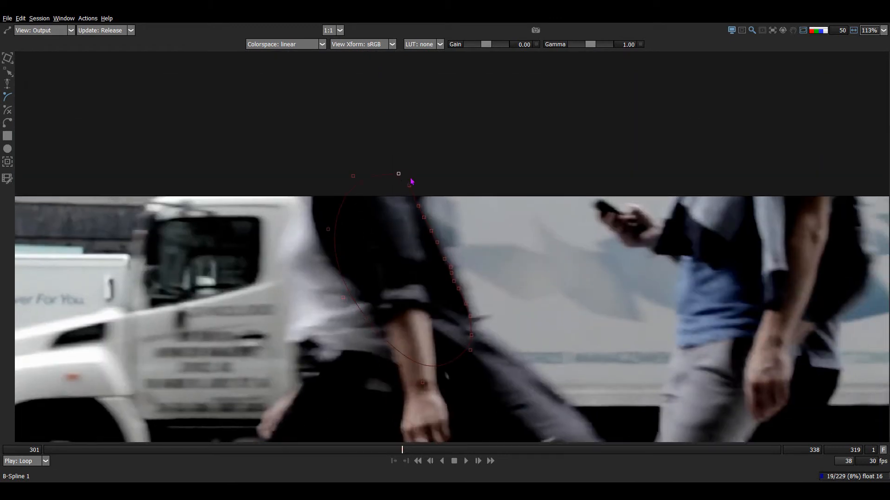
left_click(409, 186)
Examine how the finished B-Spline follows the middle of the motion blur along the jacket's back edge on frame 319.
key("s")
key("t")
scroll(448, 183, "up", 2)
key("q")
scroll(527, 185, "up", 4)
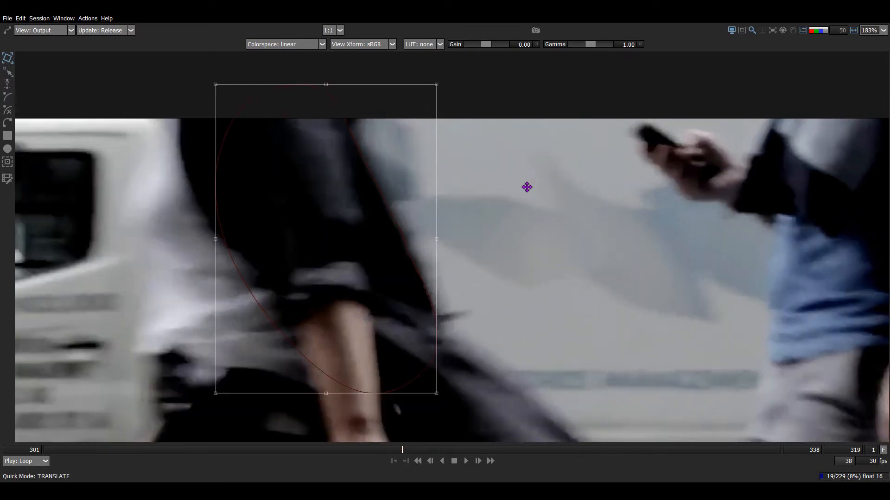
left_click_drag(566, 167, 667, 153)
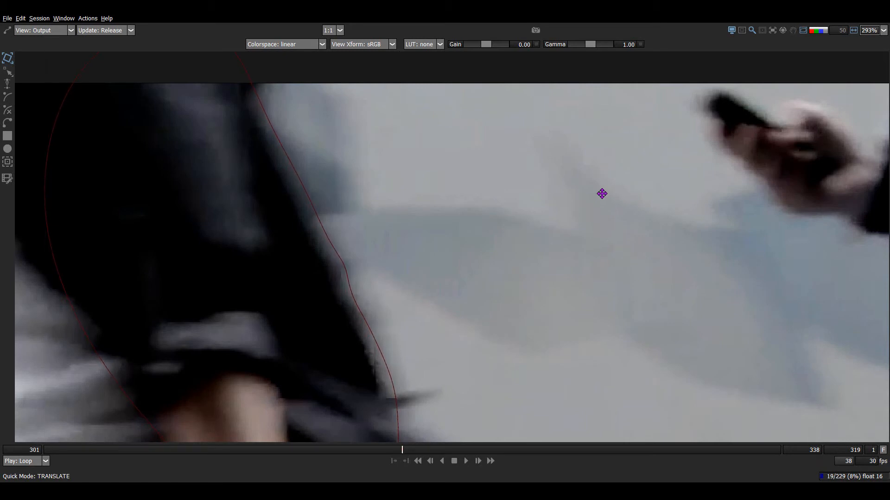
scroll(273, 241, "up", 3)
scroll(398, 210, "up", 1)
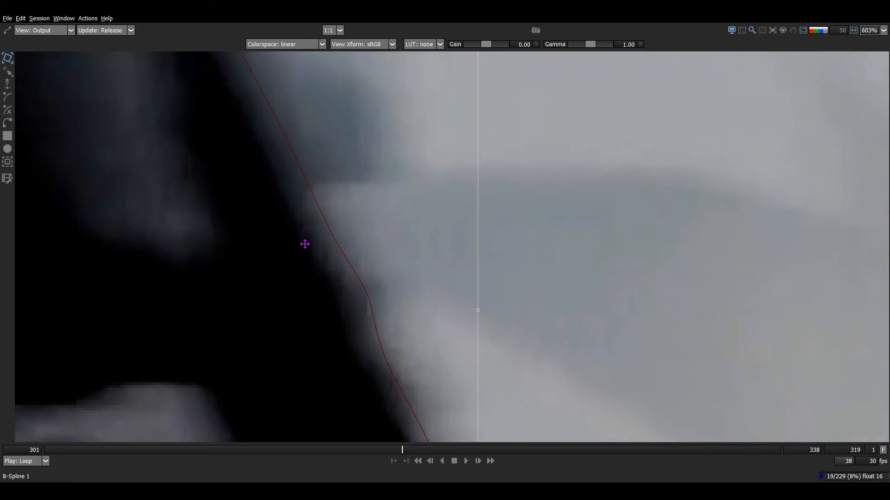
left_click_drag(545, 203, 546, 202)
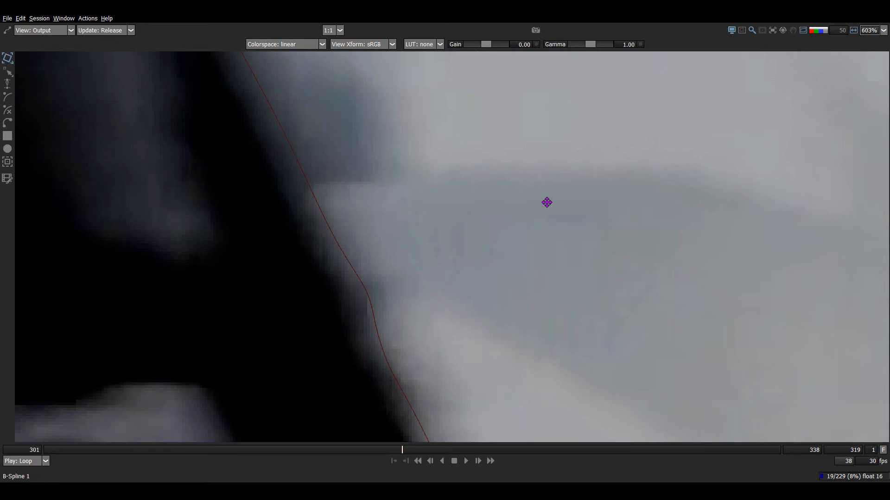
scroll(317, 245, "up", 1)
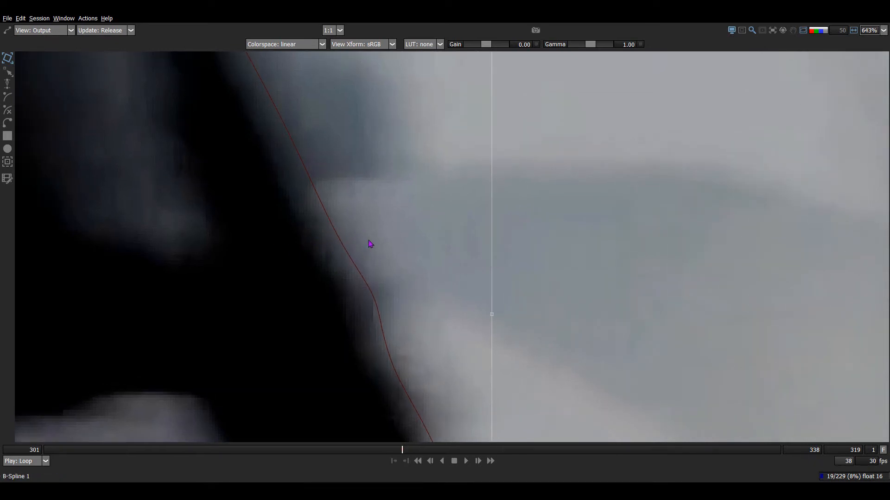
scroll(371, 245, "down", 12)
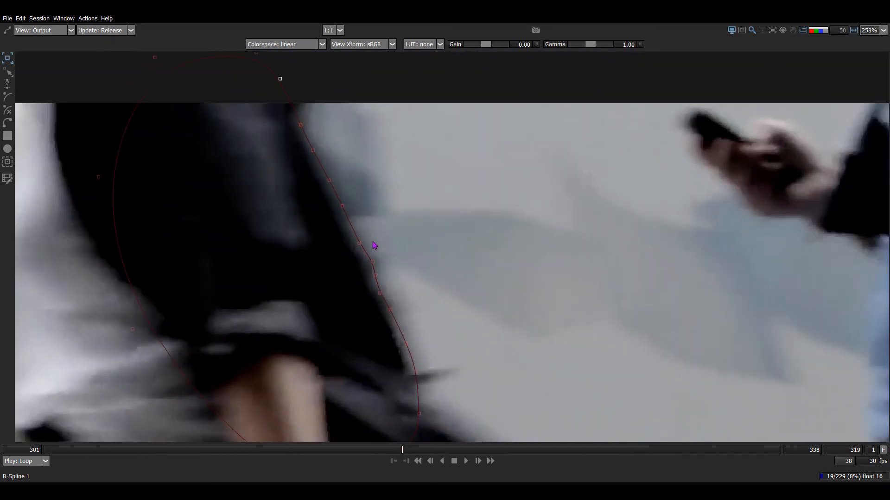
Move the whole B-Spline sideways onto the jacket's blurred back edge on frame 318.
scroll(375, 246, "down", 3)
left_click(373, 246)
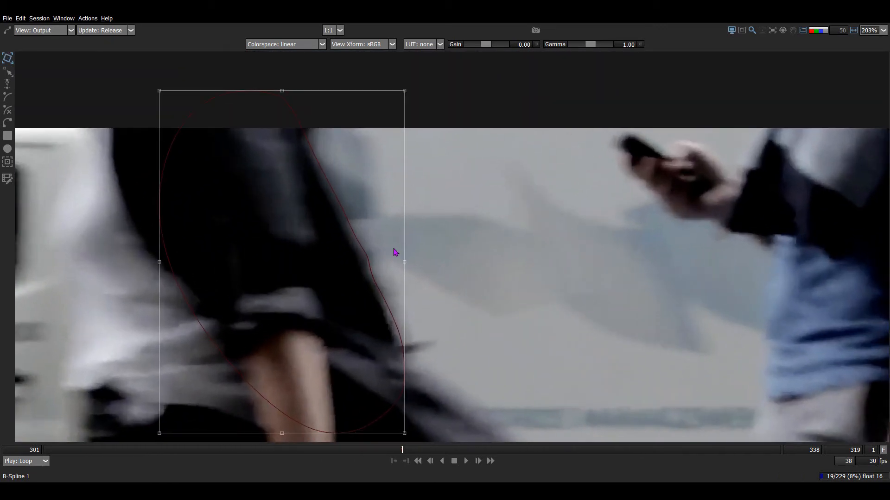
key("Left")
scroll(393, 252, "up", 2)
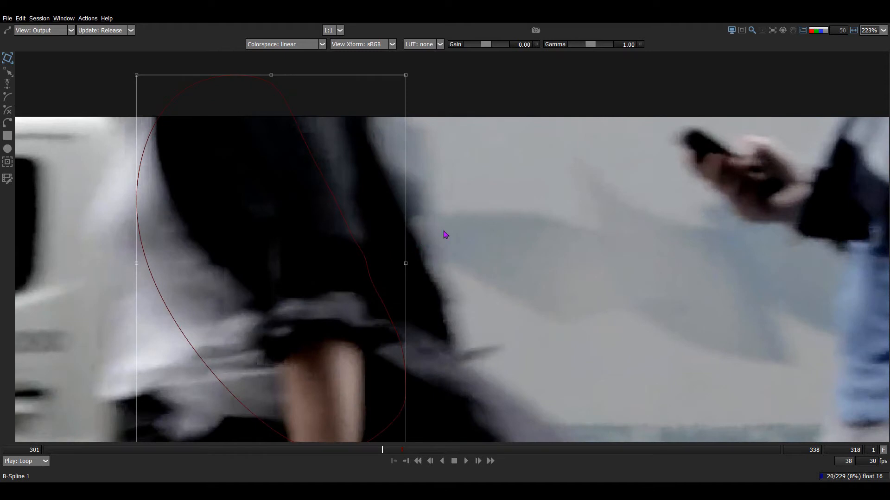
key("q")
key("Right")
key("Left")
left_click_drag(371, 279, 442, 374)
Rotate and fine-tune the B-Spline on frame 318 so it runs through the middle of the back edge's blur.
scroll(435, 267, "up", 3)
left_click_drag(372, 123, 426, 117)
left_click_drag(441, 206, 451, 173)
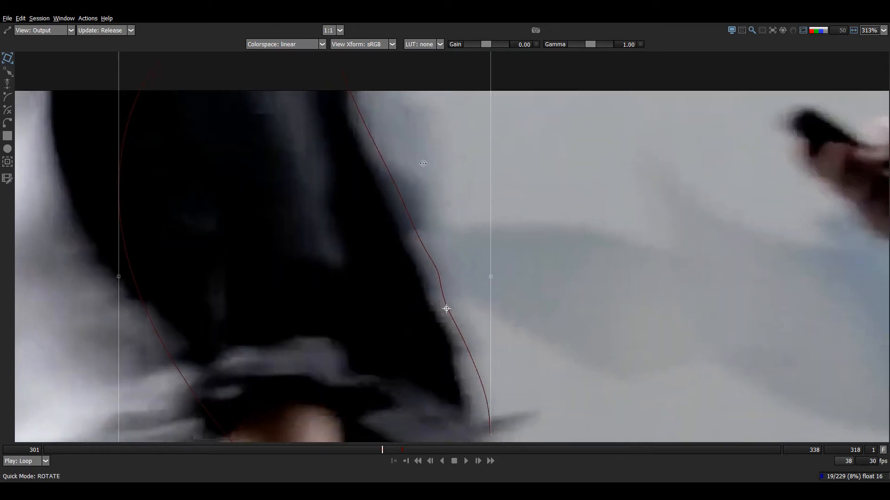
left_click_drag(407, 117, 410, 117)
scroll(462, 295, "up", 4)
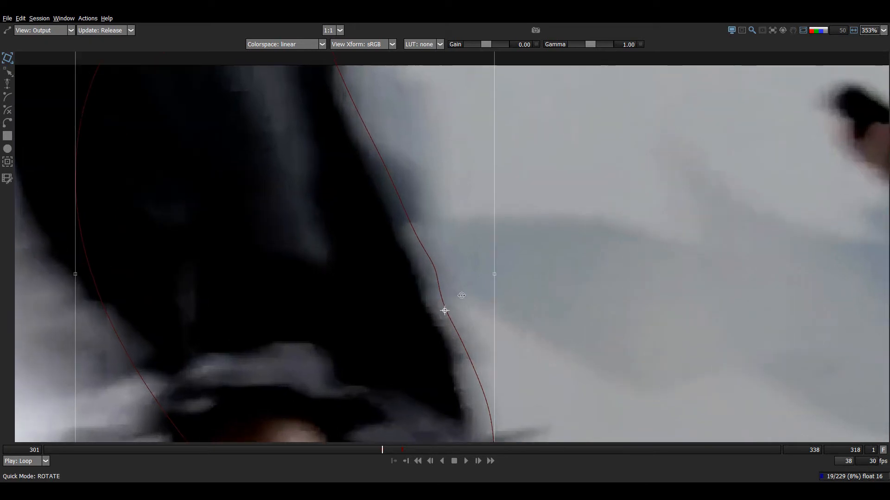
Shift and rotate the whole B-Spline on frame 320 to match the jacket's blurred back edge.
scroll(457, 320, "down", 3)
key("Left")
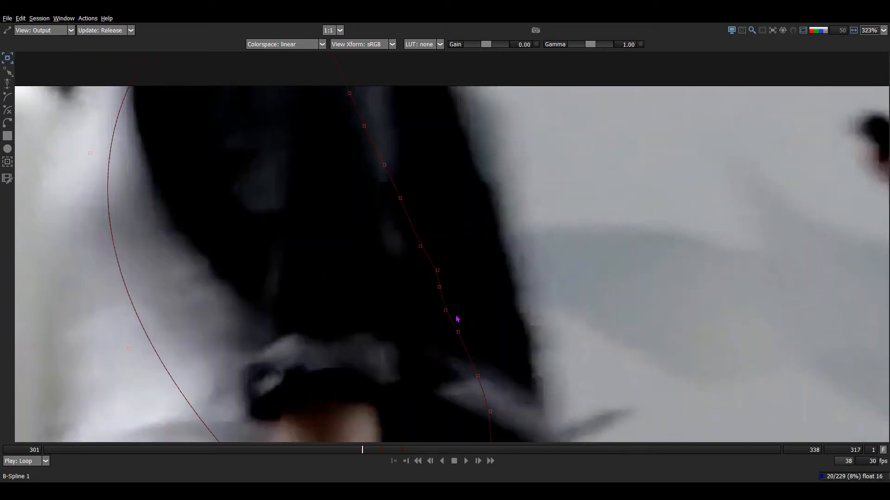
key("Right")
key("Right")
key("Right")
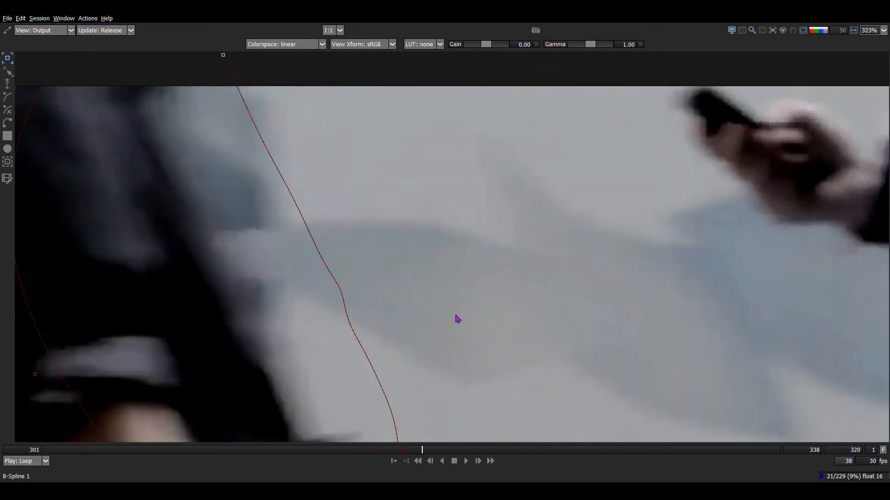
key("t")
left_click_drag(458, 319, 653, 257)
scroll(560, 257, "down", 5)
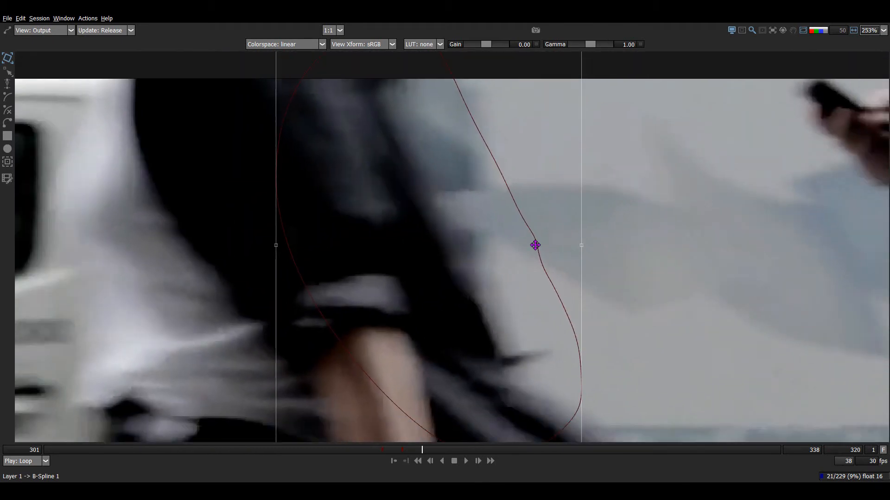
key("q")
left_click_drag(671, 194, 194, 276)
left_click_drag(612, 222, 566, 218)
Return to frame 319 and nudge the whole B-Spline slightly right into the middle of the back edge's blur.
key("Right")
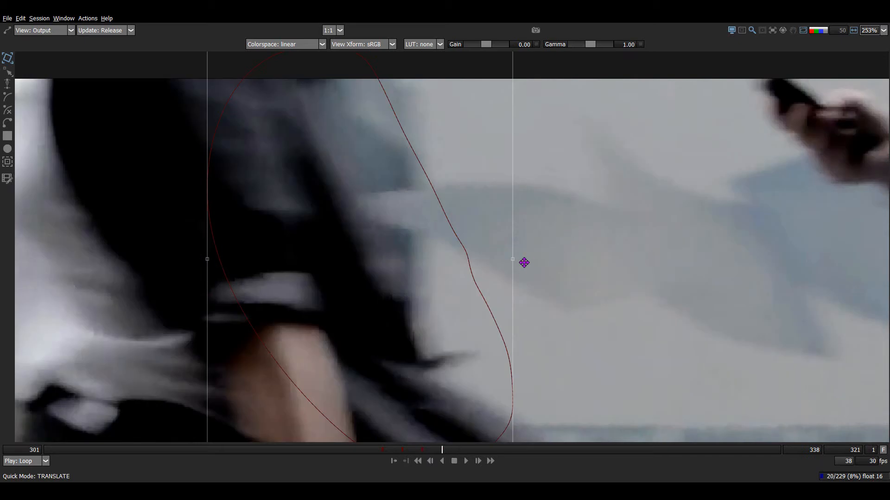
key("Left")
key("Left")
scroll(542, 265, "up", 4)
scroll(547, 266, "down", 3)
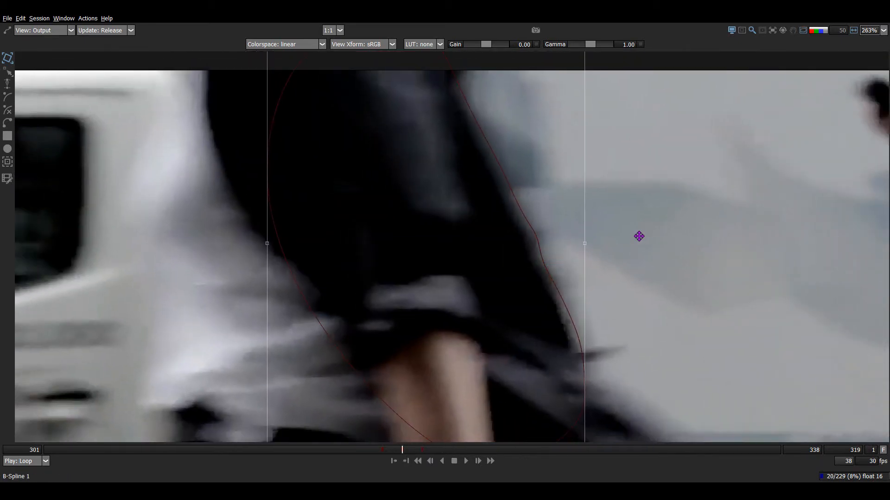
left_click_drag(639, 236, 683, 236)
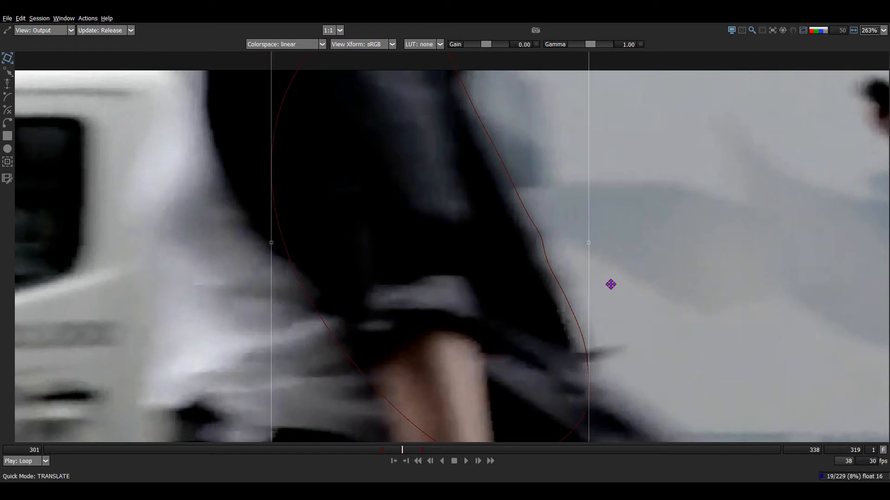
Reshape the B-Spline on frame 319 by nudging points midway down the back edge slightly right, and select the coat-tail points.
scroll(594, 295, "up", 3)
key("r")
scroll(594, 295, "up", 2)
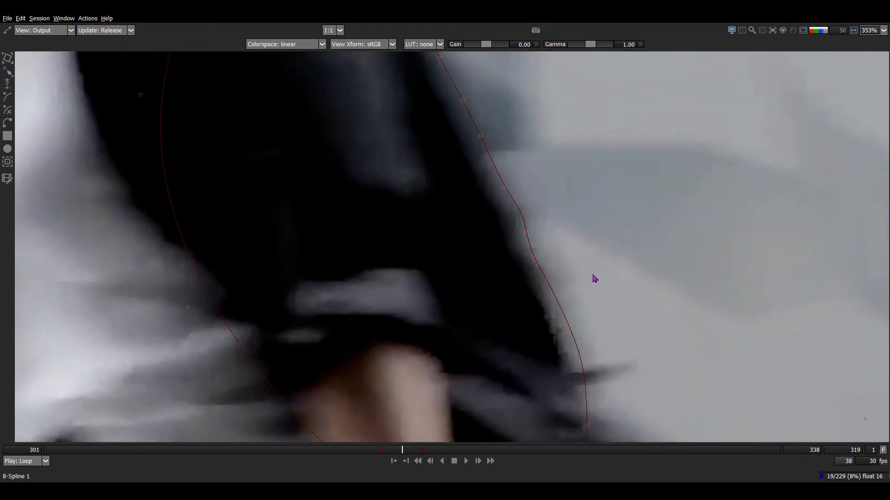
left_click_drag(587, 253, 517, 285)
key("Right")
key("Right")
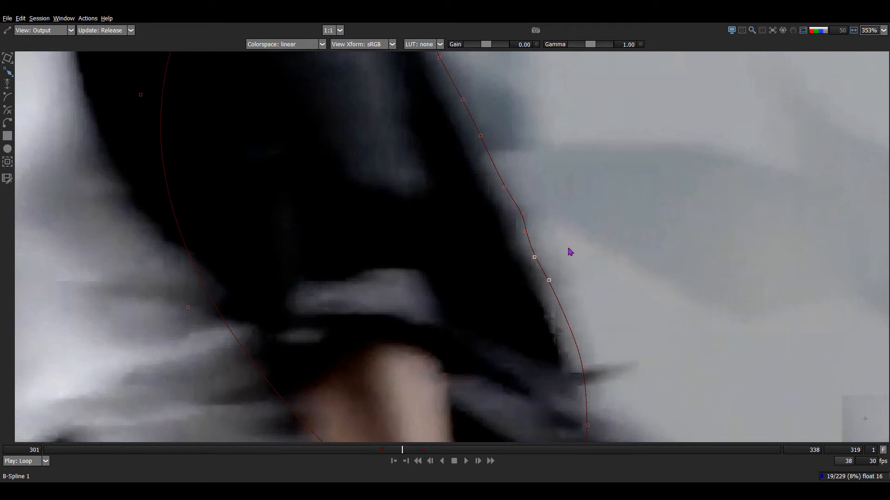
left_click_drag(571, 244, 533, 283)
key("Right")
key("Right")
left_click_drag(554, 222, 500, 265)
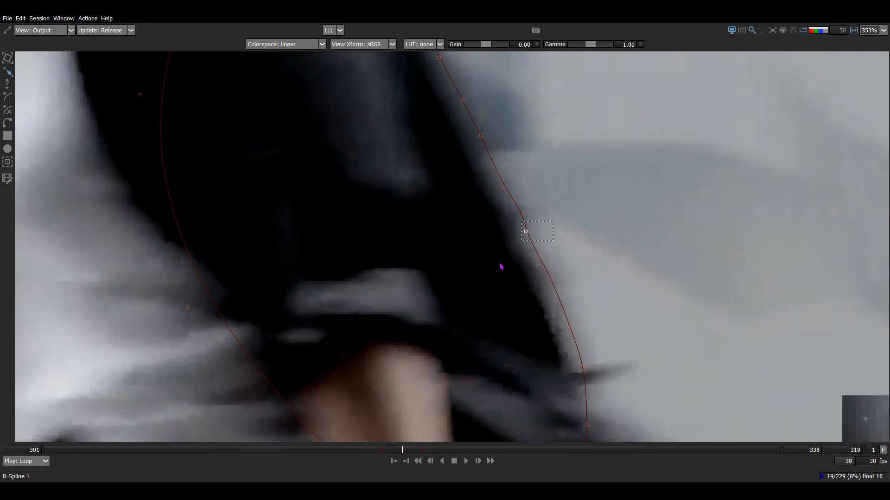
key("Right")
scroll(609, 247, "down", 5)
left_click_drag(620, 332, 512, 471)
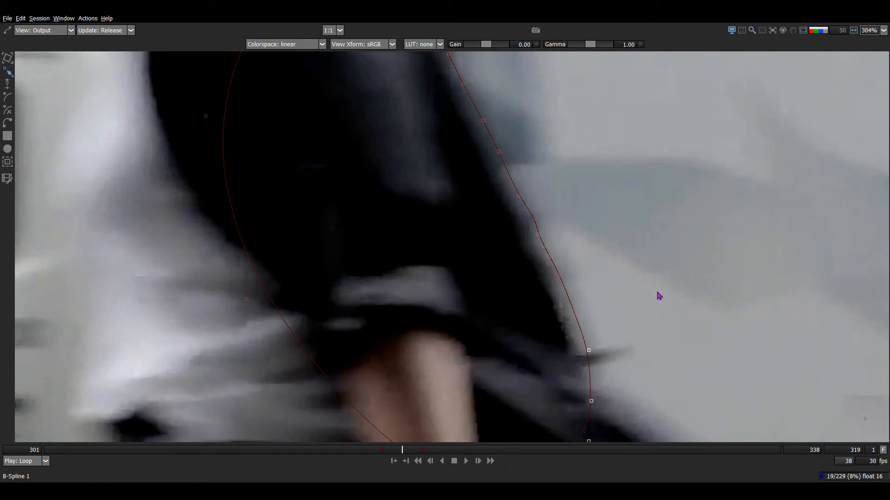
Examine the jacket's back edge on frame 319 with the spline overlay hidden and shown, comparing the image with the matte.
key("o")
key("a")
scroll(570, 242, "up", 3)
key("a")
key("a")
key("a")
key("a")
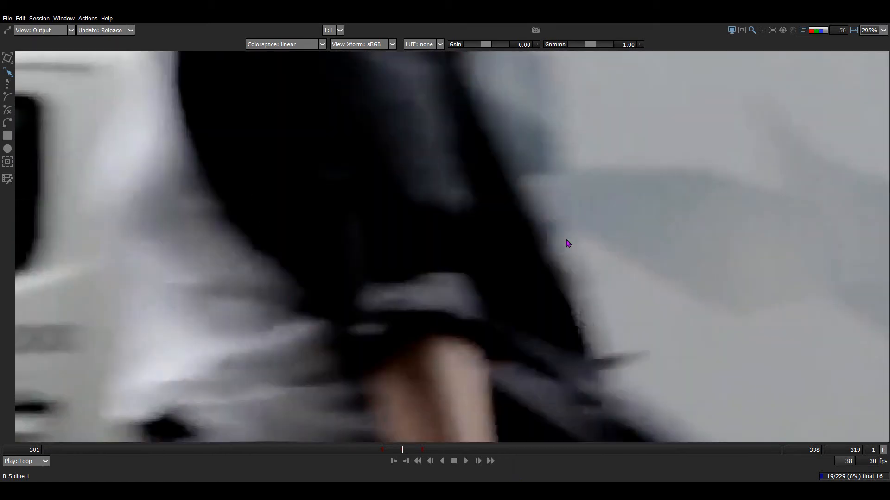
key("a")
key("a")
key("a")
key("o")
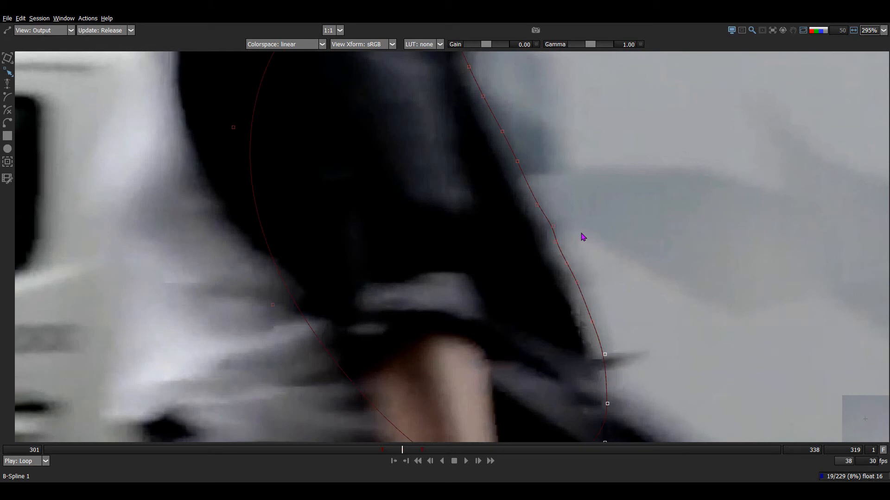
Display the matte as a red overlay and enable motion blur for B-Spline 1.
key("o")
key("a")
key("a")
key("a")
key("a")
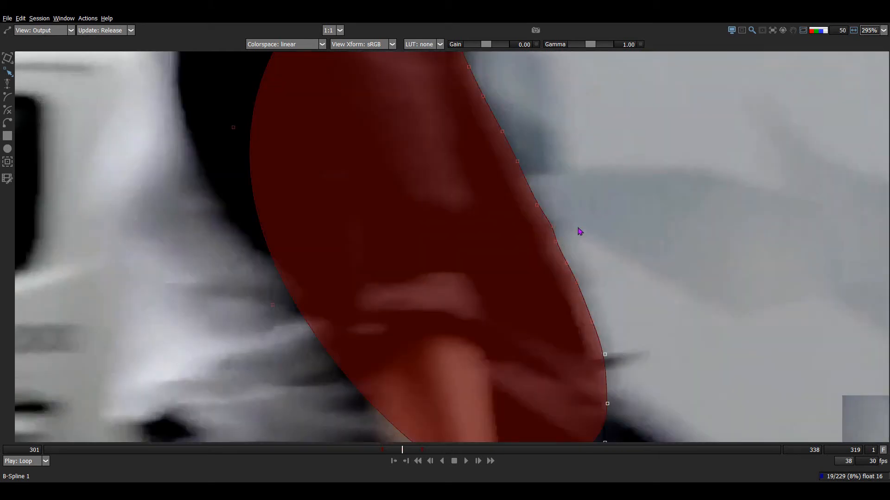
key("grave")
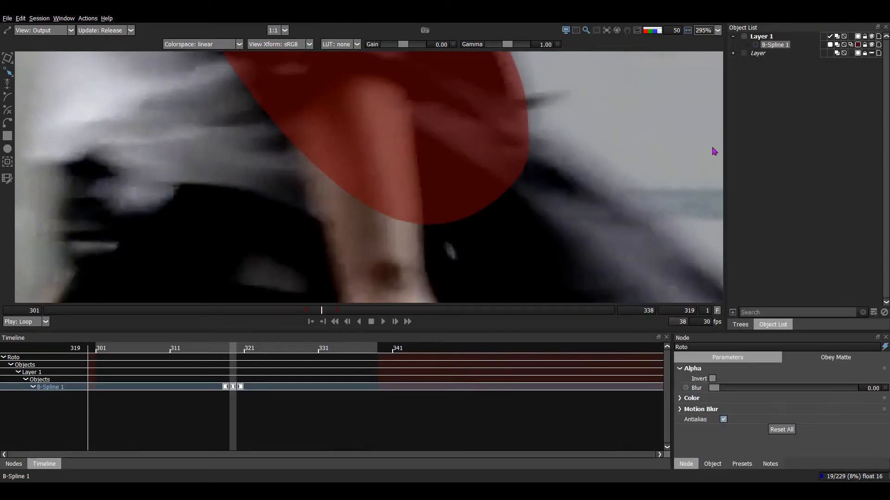
left_click(850, 44)
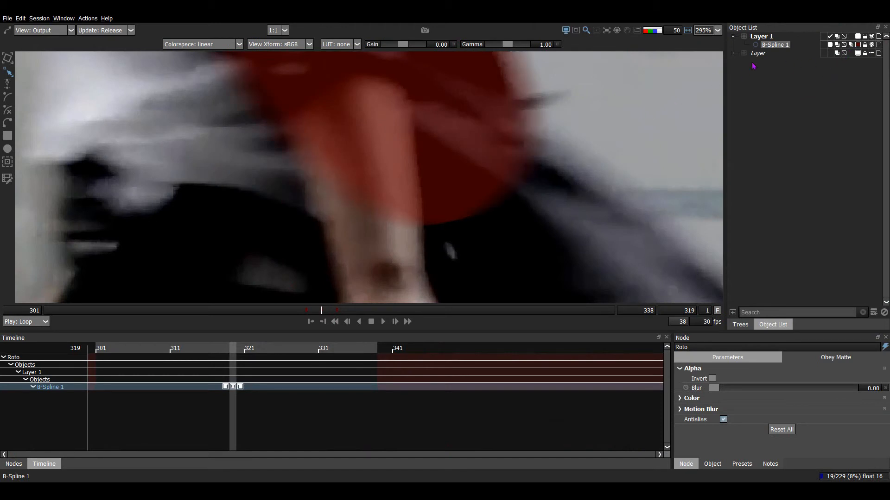
Inspect the motion-blurred matte edge up close against the upper and middle parts of the jacket's back edge.
left_click_drag(533, 69, 484, 96)
scroll(503, 203, "up", 2)
key("grave")
scroll(491, 208, "up", 3)
scroll(463, 244, "up", 3)
key("q")
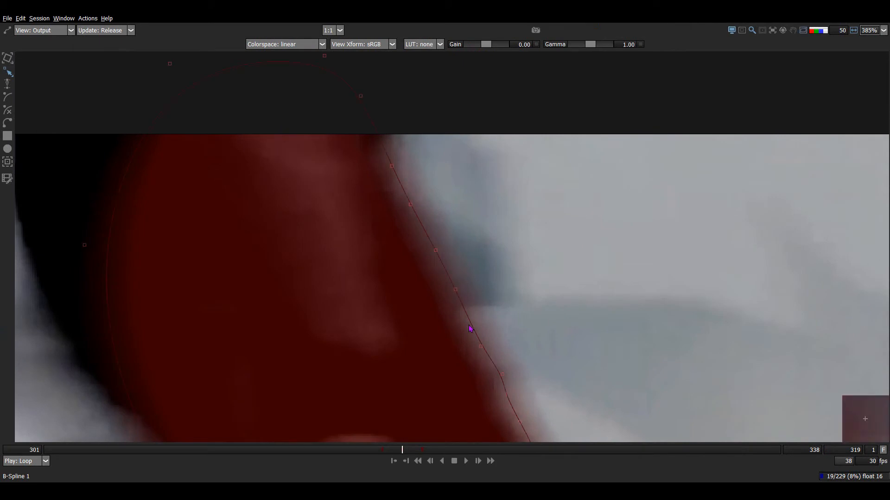
left_click_drag(468, 326, 448, 206)
key("a")
key("a")
scroll(489, 271, "up", 6)
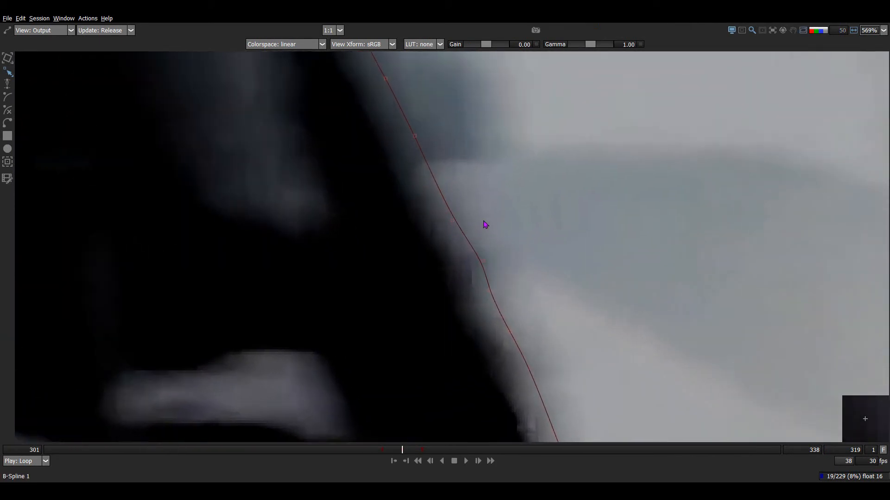
scroll(485, 221, "up", 4)
left_click_drag(500, 185, 508, 173)
left_click_drag(477, 217, 492, 263)
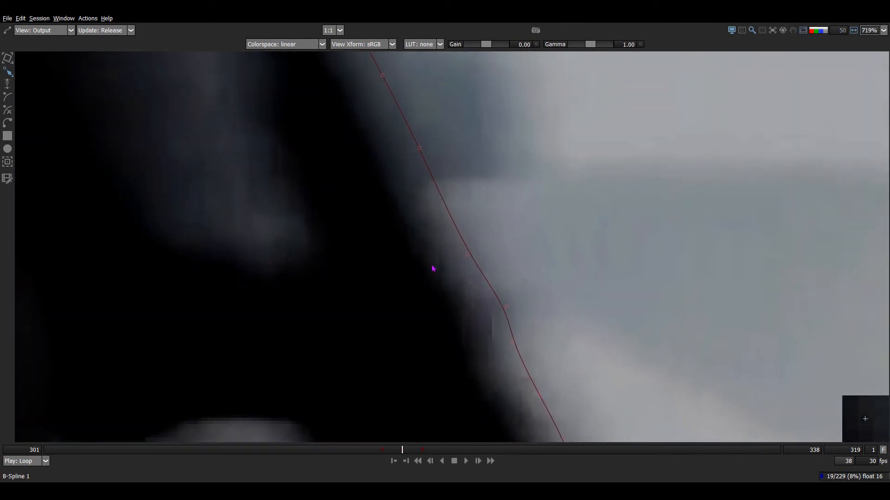
Compare the alpha matte's soft edge with the plate's blur width along the jacket's back, alternating between alpha, overlay and image views.
key("a")
key("a")
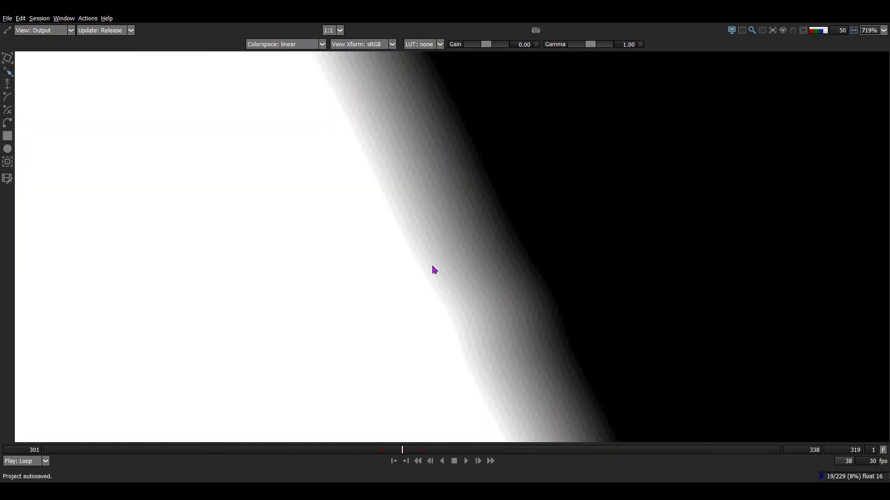
key("a")
key("a")
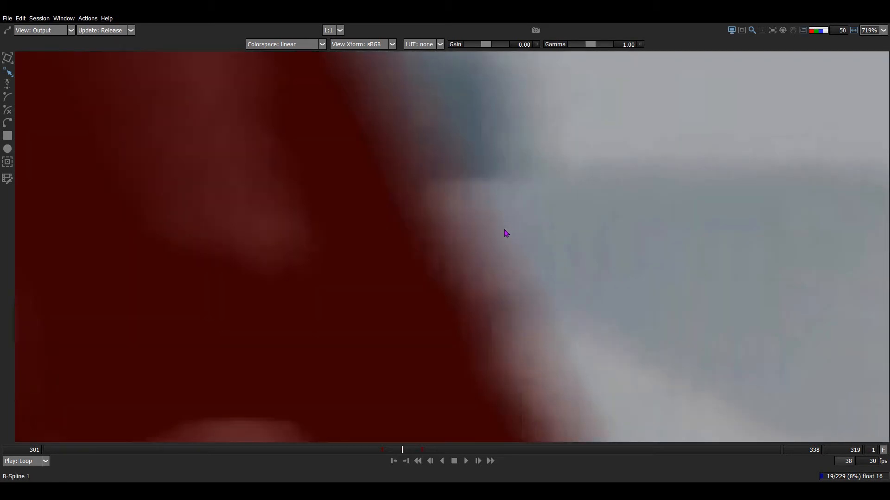
key("a")
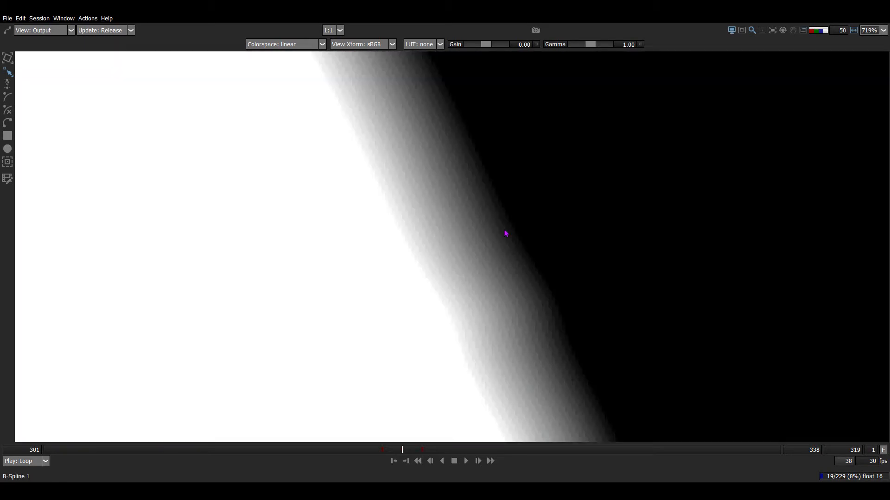
key("a")
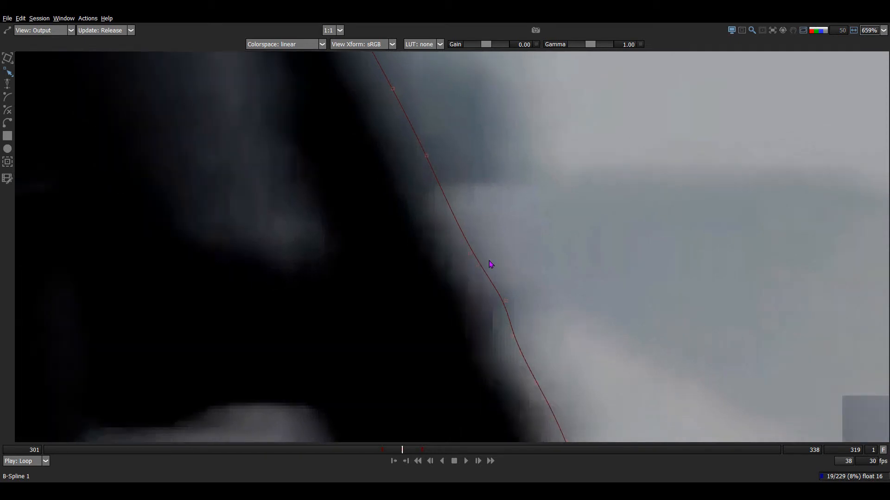
key("a")
key("a")
key("a")
scroll(412, 219, "down", 2)
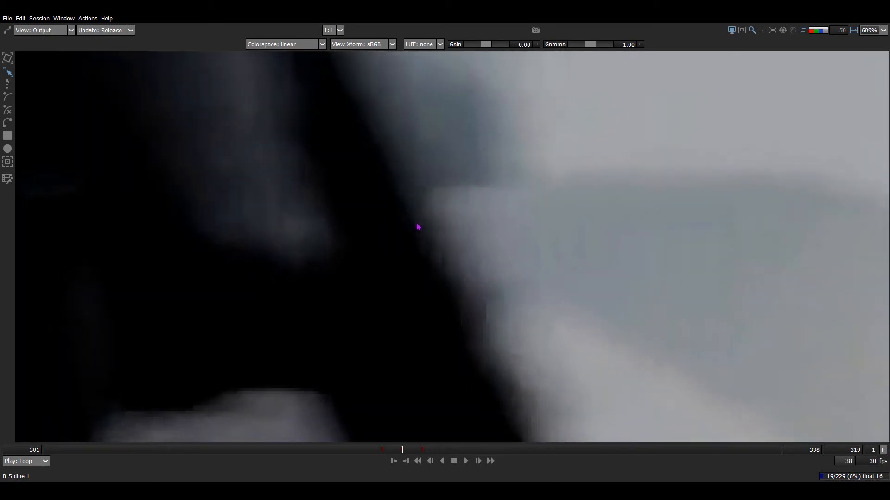
key("a")
key("a")
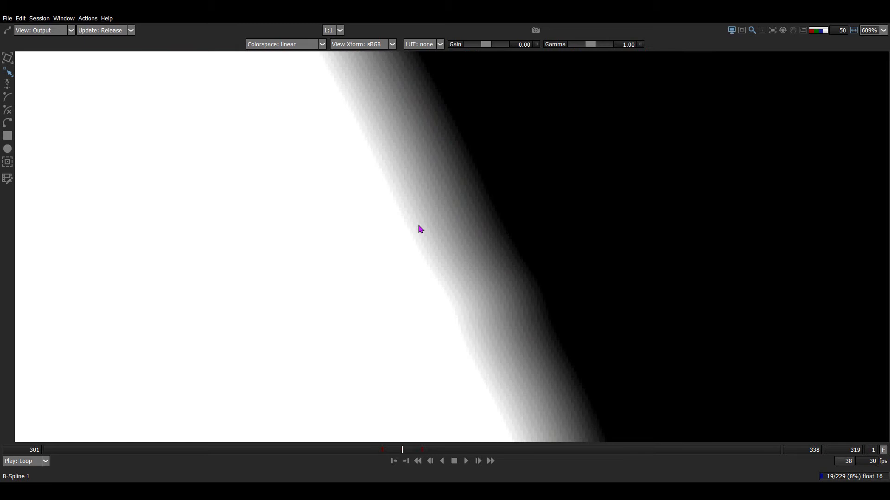
key("a")
scroll(421, 229, "down", 3)
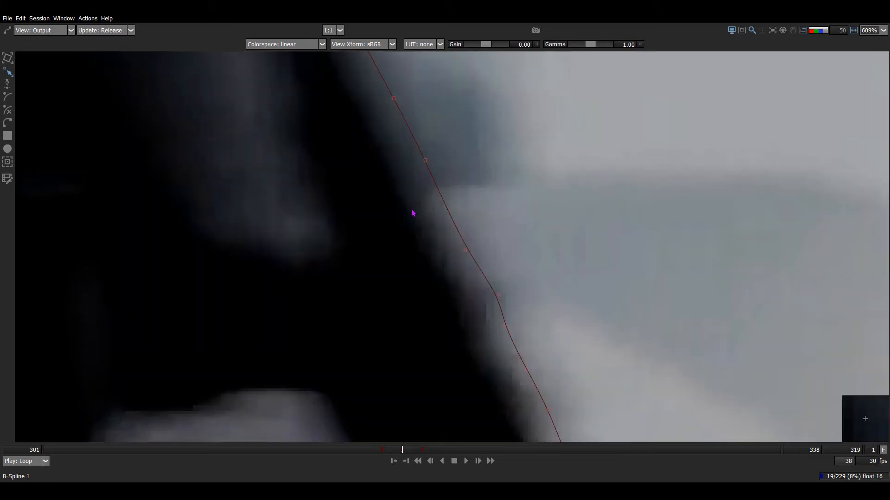
scroll(497, 241, "down", 3)
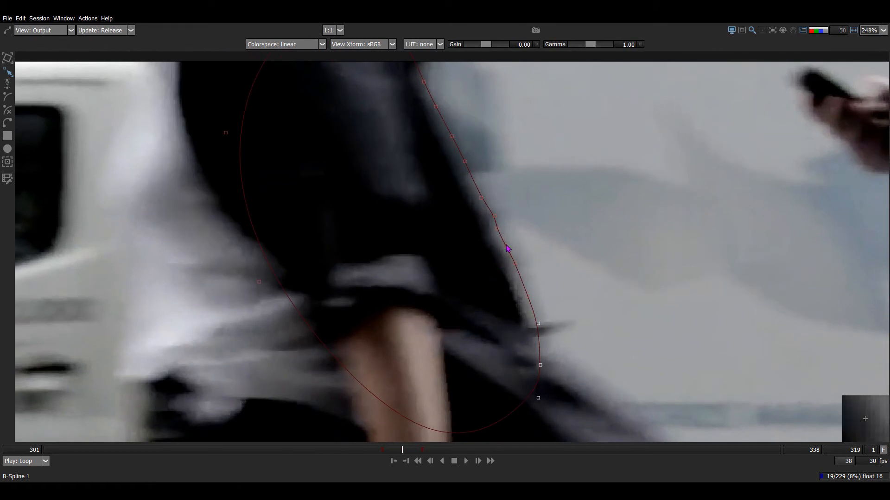
Set the Roto node's motion blur to a Shutter Angle of 160 and a Shutter Phase of -80.
key("grave")
left_click_drag(517, 89, 510, 159)
scroll(502, 192, "down", 1)
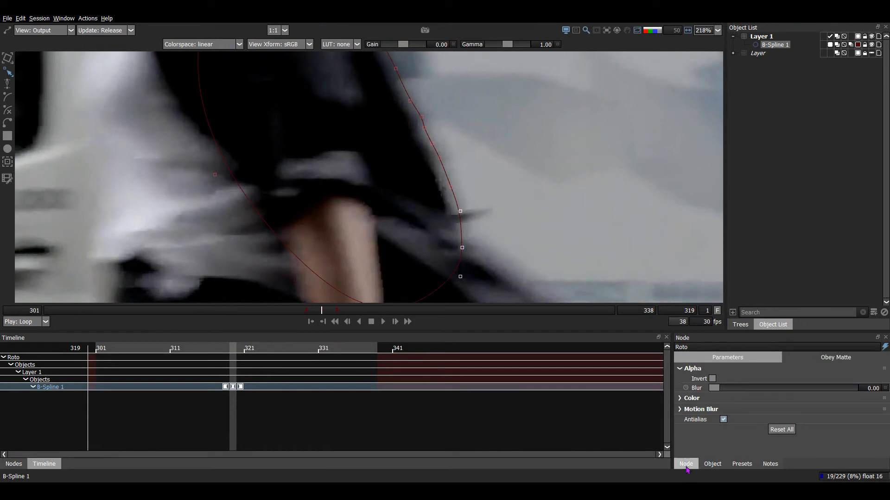
left_click(680, 409)
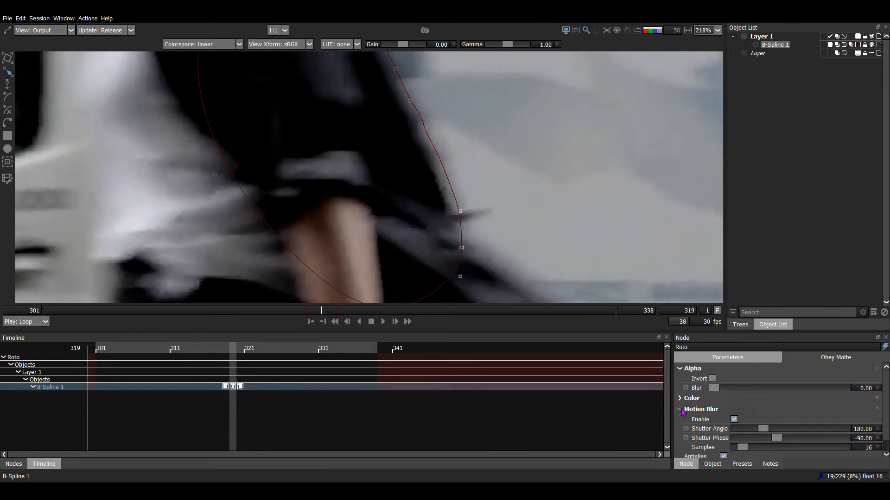
scroll(692, 412, "down", 1)
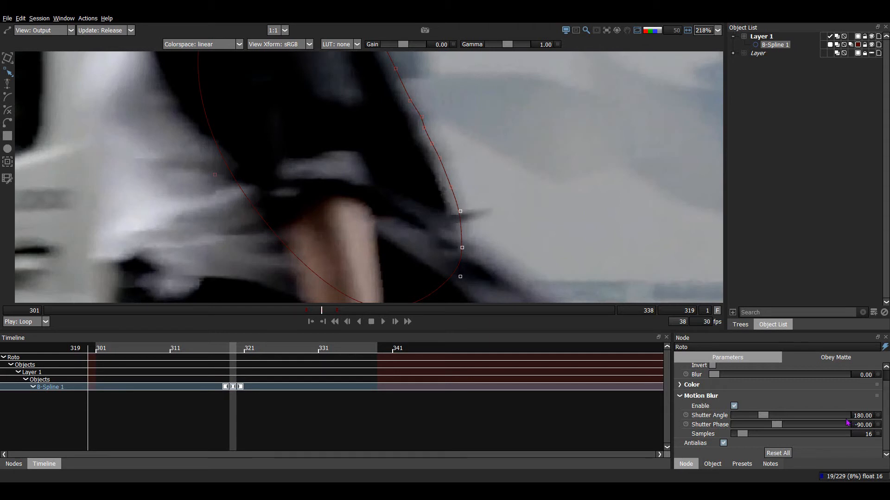
left_click(873, 415)
type("160")
key("Return")
left_click(858, 425)
type("-80")
key("Return")
Deselect B-Spline 1 and check the red matte overlay against the jacket's blurred back edge up close.
scroll(562, 191, "up", 5)
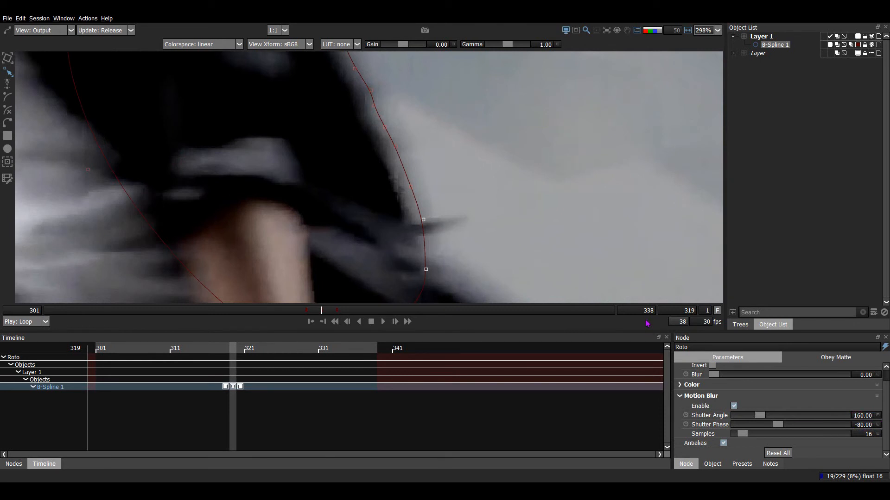
left_click(354, 172)
scroll(389, 163, "up", 3)
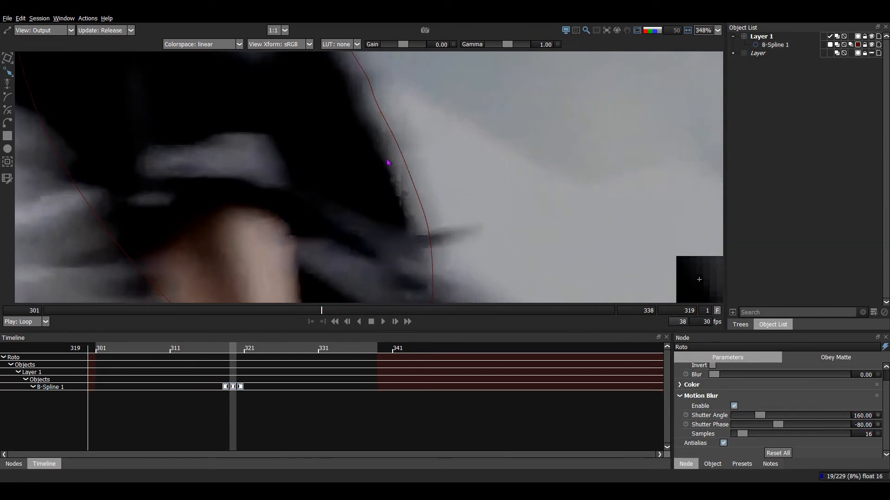
key("shift+a")
left_click_drag(428, 242, 468, 377)
scroll(394, 173, "up", 8)
key("shift+a")
key("shift+a")
key("shift+a")
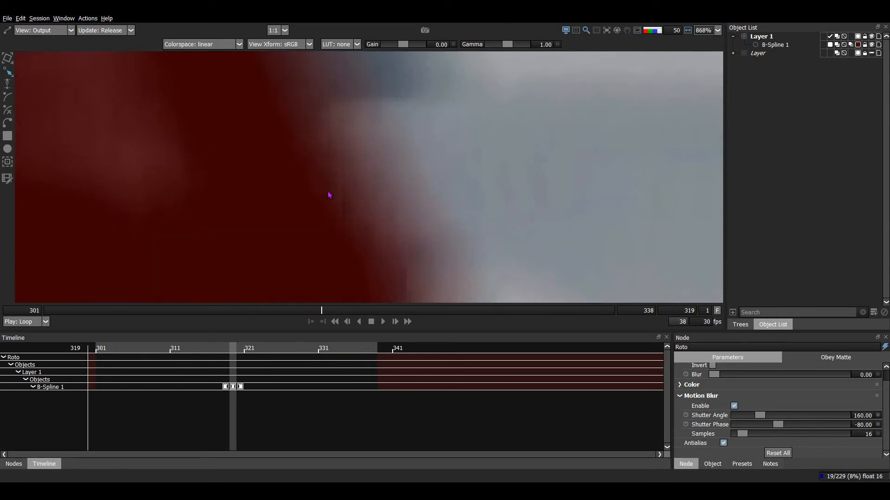
scroll(323, 193, "down", 1)
Maximize the viewer and inspect the blur along the jacket's back edge, toggling the matte overlay.
key("grave")
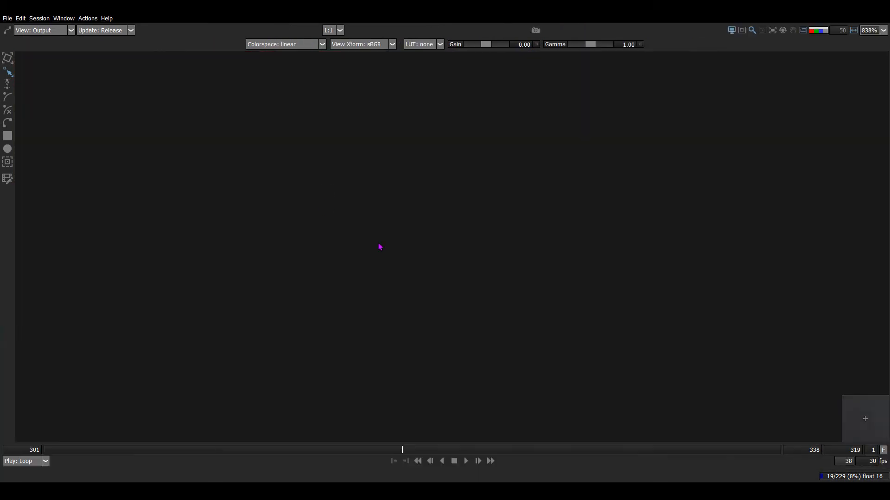
key("f")
left_click_drag(427, 291, 400, 335)
scroll(458, 144, "up", 12)
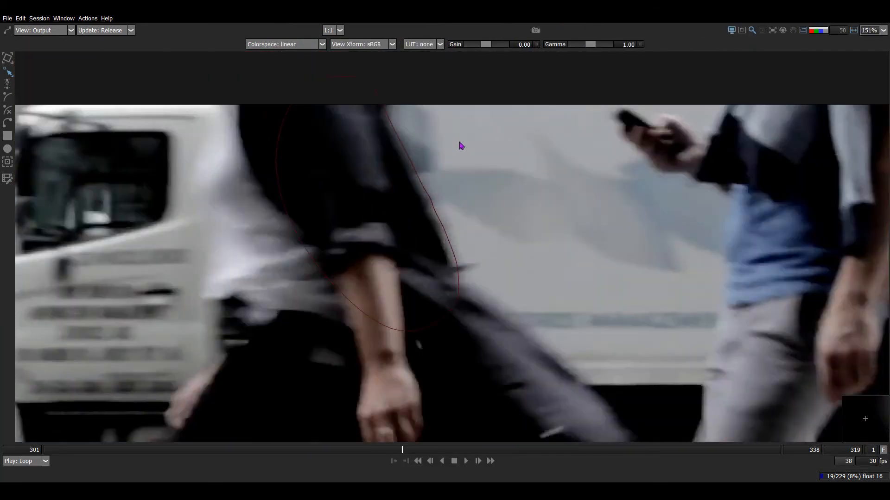
key("shift+a")
key("shift+a")
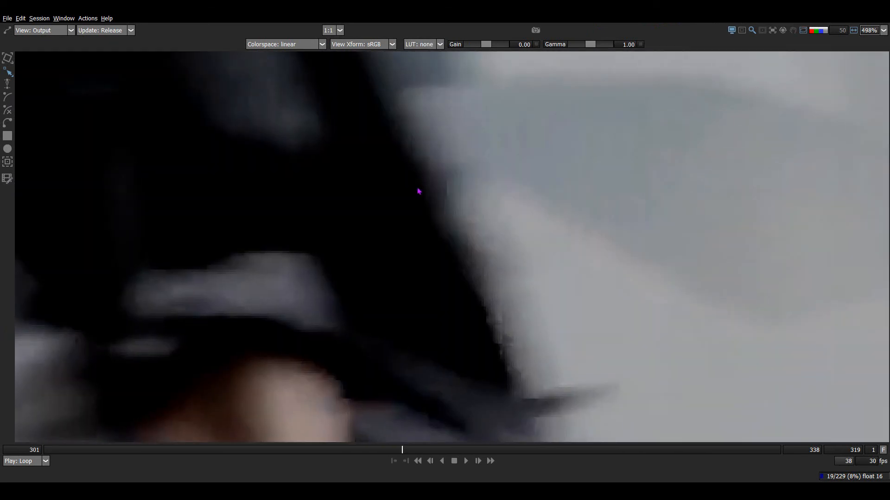
scroll(454, 162, "up", 3)
left_click_drag(388, 100, 409, 166)
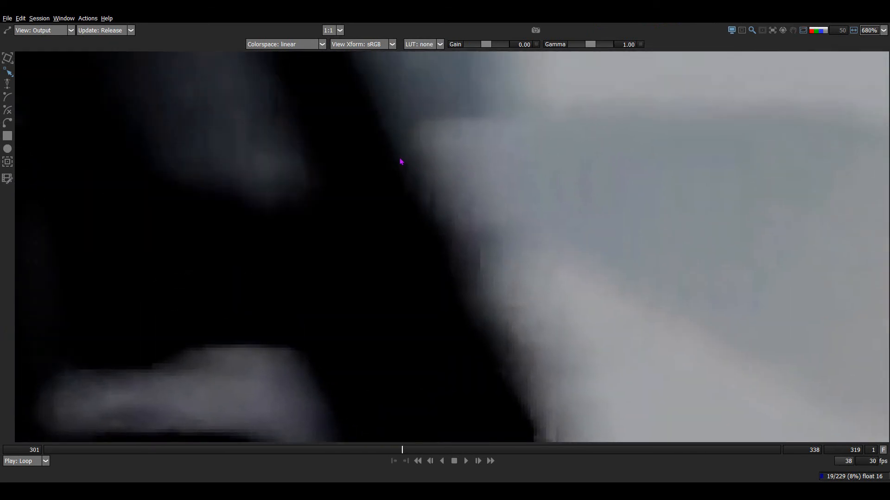
Compare the alpha matte's soft edge with the plate's blur at the middle of the jacket's back, using alpha, overlay and image views.
key("shift+a")
key("a")
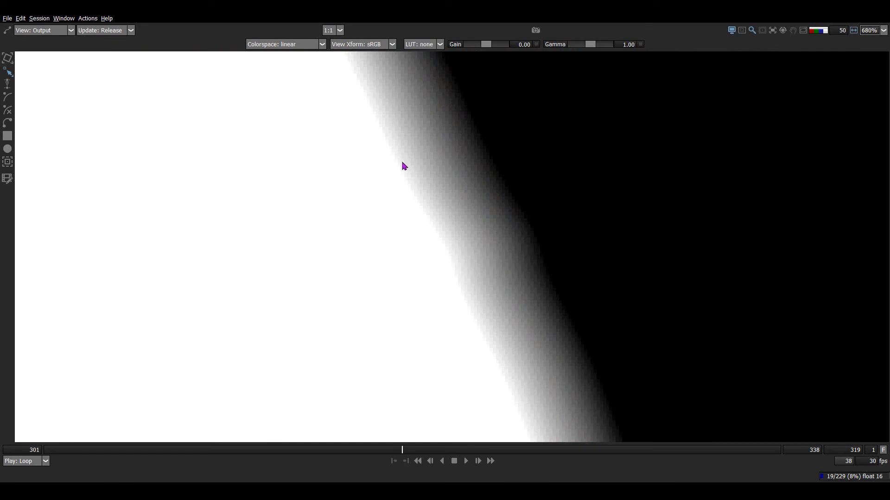
key("a")
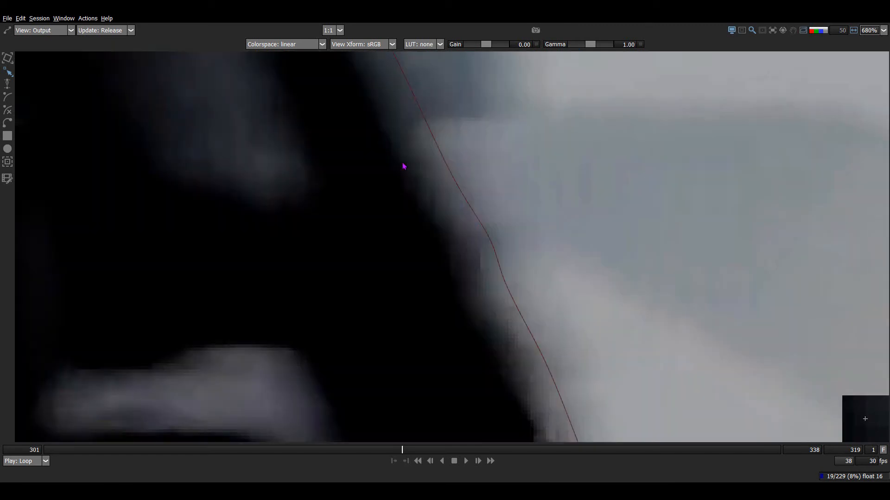
key("shift+a")
key("a")
key("a")
key("shift+a")
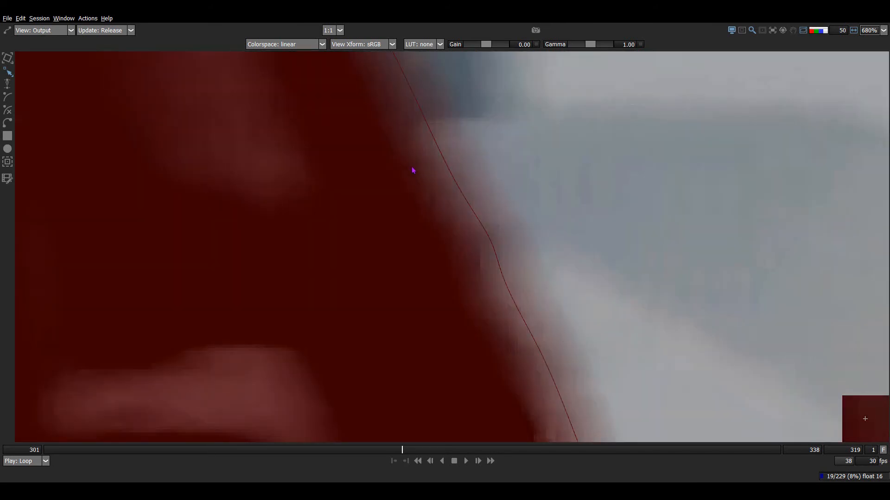
key("shift+a")
key("a")
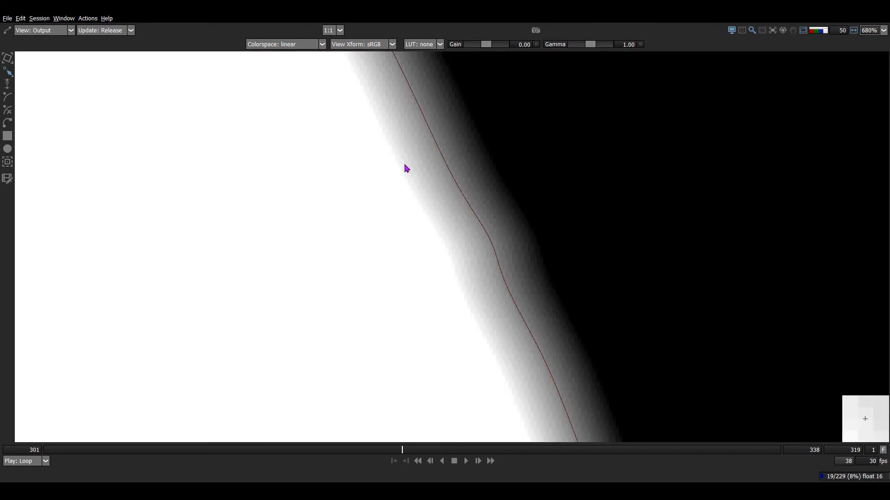
Hide and show the spline outline while comparing the alpha falloff with the jacket's blurred edge in the image.
key("o")
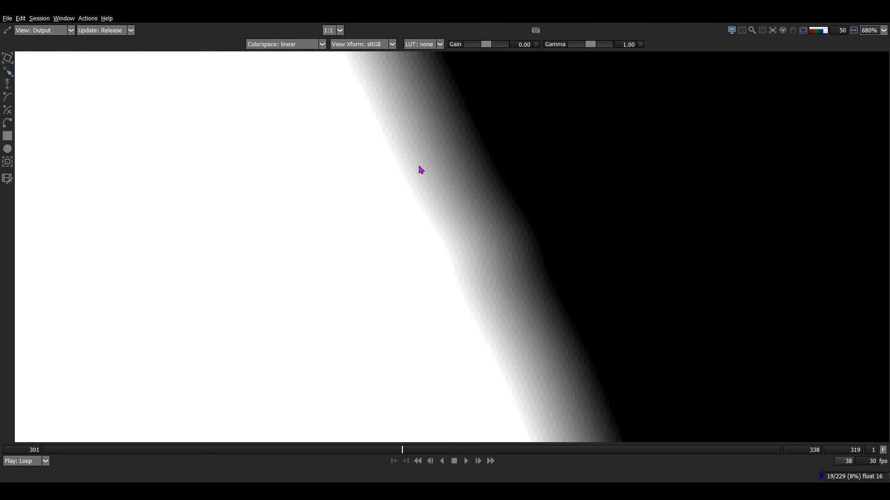
key("a")
key("o")
scroll(444, 176, "down", 1)
key("a")
key("a")
scroll(487, 176, "down", 2)
key("a")
scroll(527, 182, "down", 1)
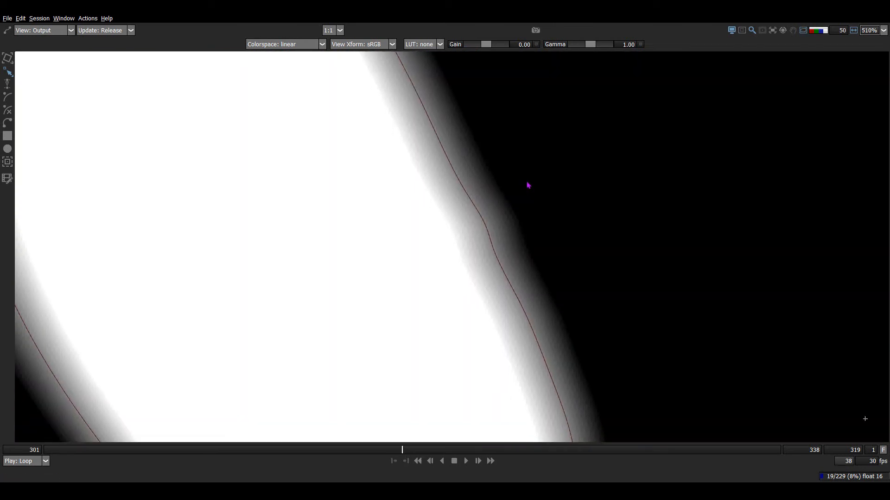
key("a")
scroll(547, 195, "down", 1)
Set the Roto node's motion blur to a Shutter Angle of 140 and a Shutter Phase of -70.
key("grave")
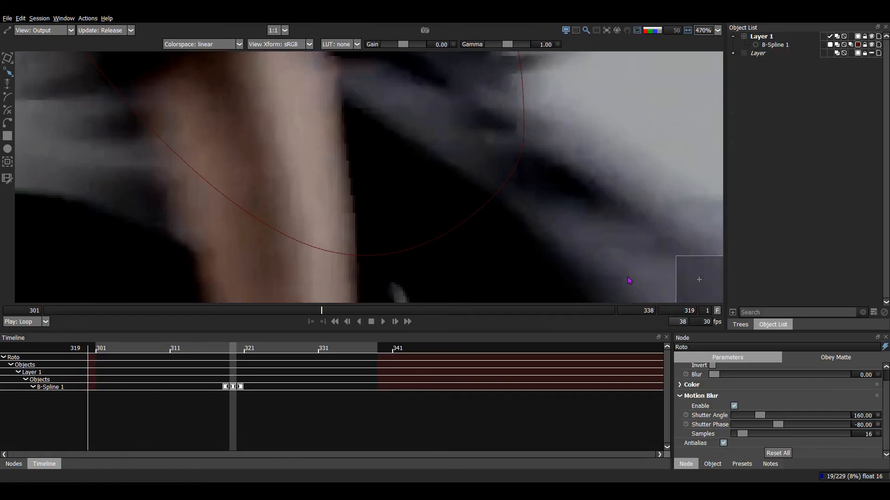
left_click_drag(582, 241, 574, 294)
left_click_drag(585, 135, 572, 246)
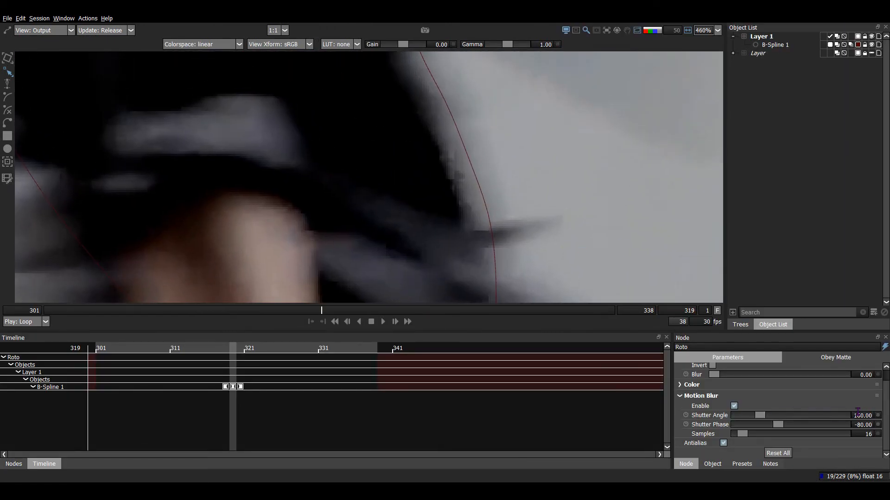
left_click_drag(855, 416, 876, 418)
type("140")
key("Tab")
type("-70")
key("Return")
Compare the alpha matte's updated blur width with the plate along the upper part of the jacket's back edge in the maximized viewer.
scroll(580, 194, "up", 1)
scroll(465, 134, "up", 1)
key("s")
key("F2")
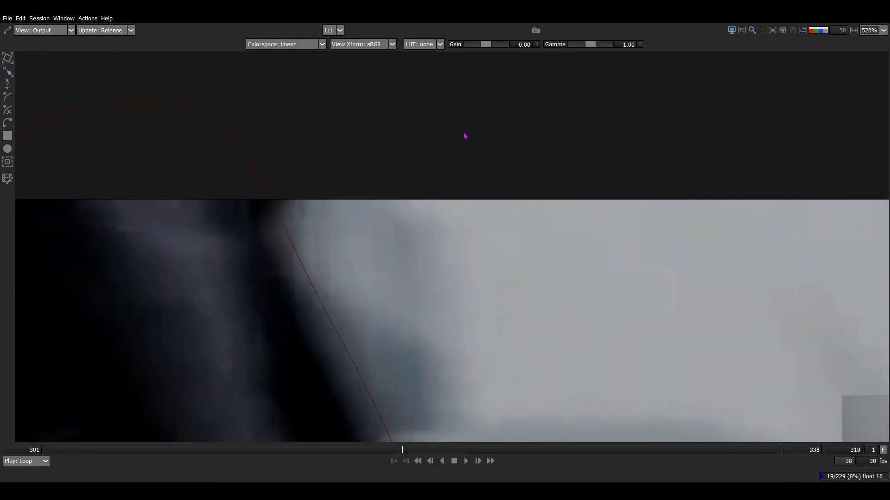
left_click_drag(278, 396, 398, 310)
left_click_drag(473, 324, 443, 250)
scroll(443, 250, "up", 8)
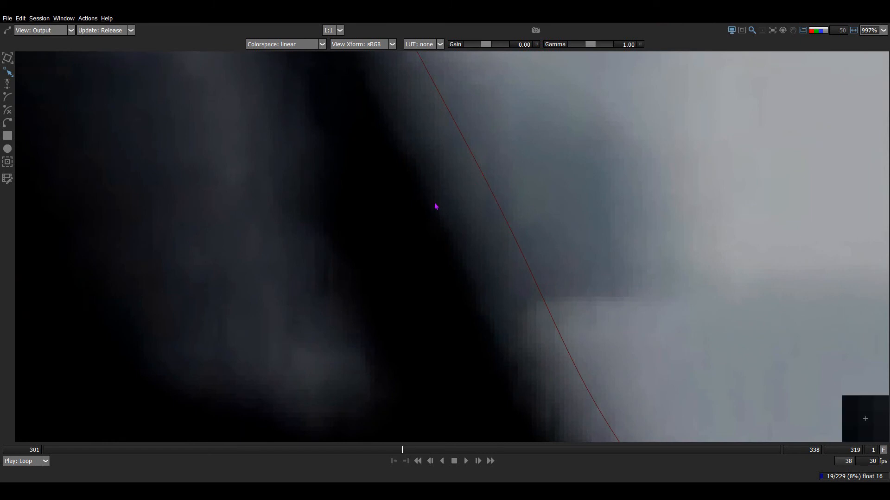
key("s")
key("a")
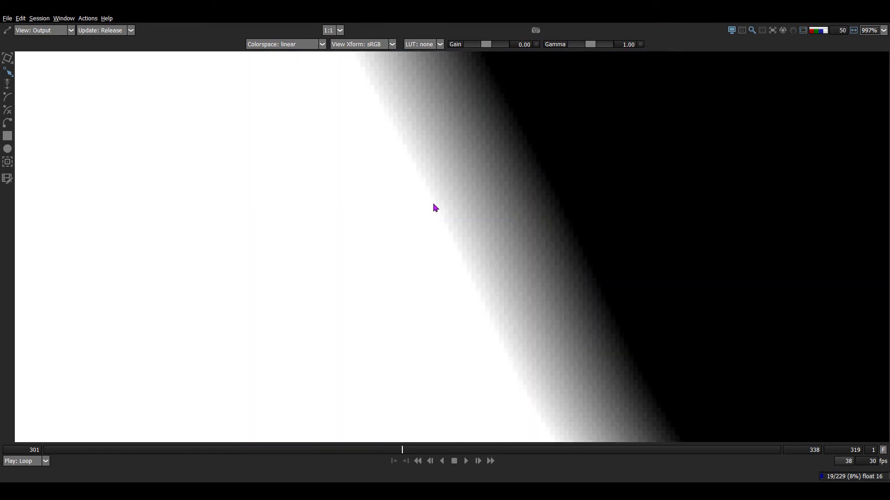
key("a")
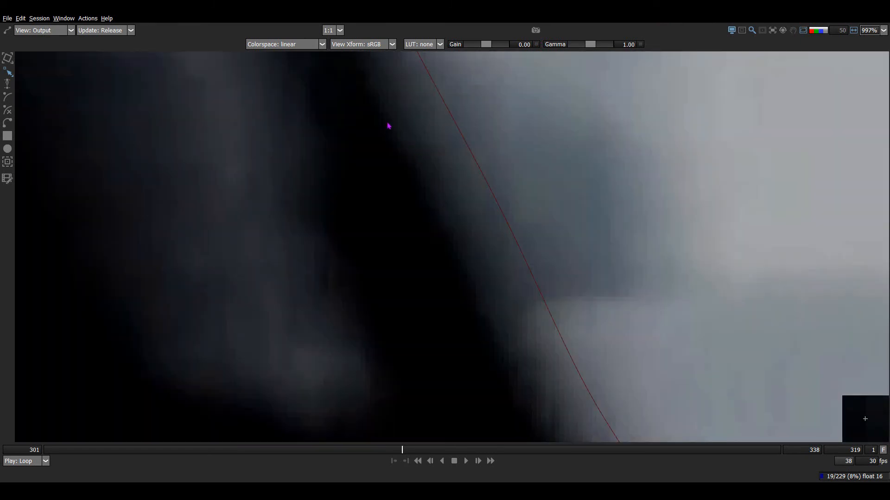
key("s")
key("a")
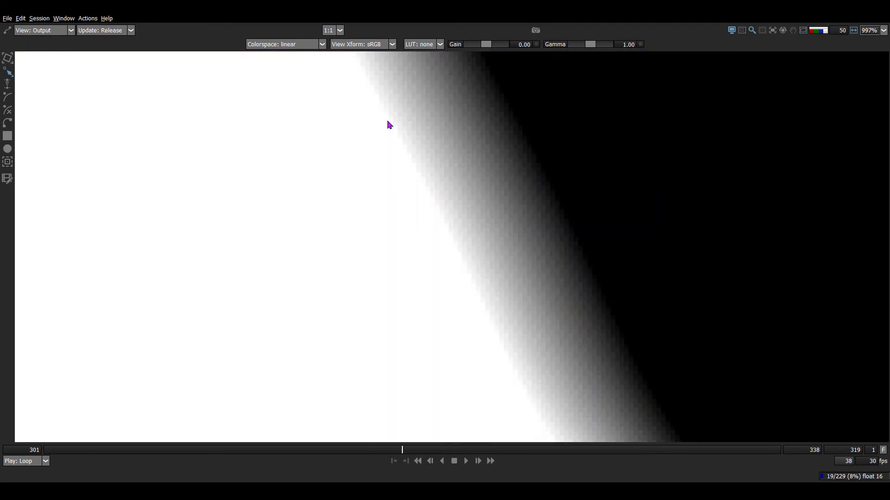
key("a")
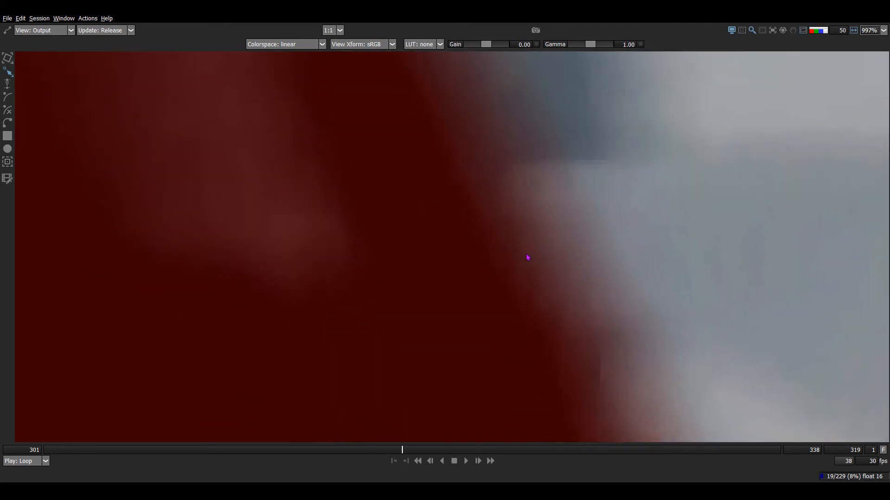
Check the matte's falloff along the jacket's whole back edge, alternating between overlay, alpha and image views up close and from farther out.
key("s")
key("s")
key("a")
key("a")
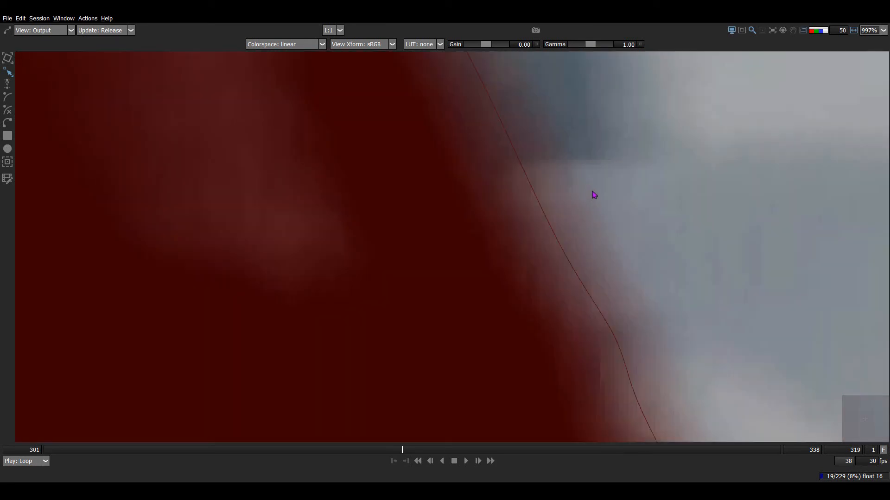
key("a")
key("a")
key("a")
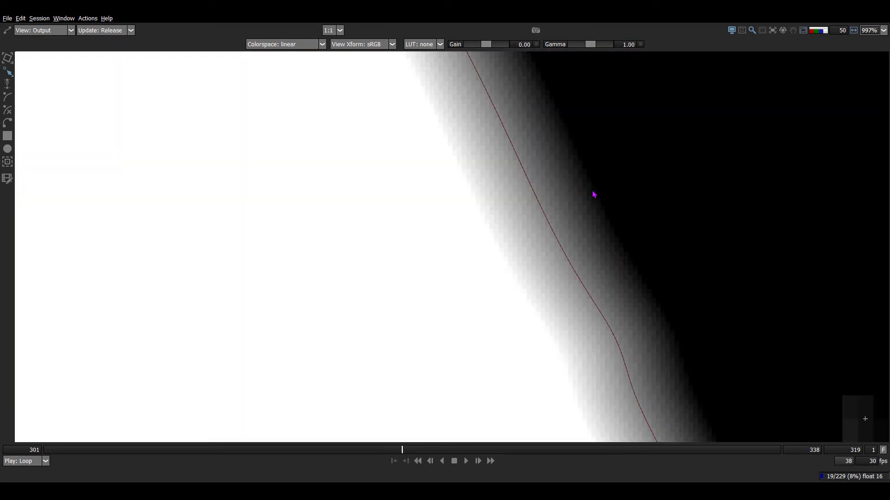
left_click_drag(579, 180, 541, 353)
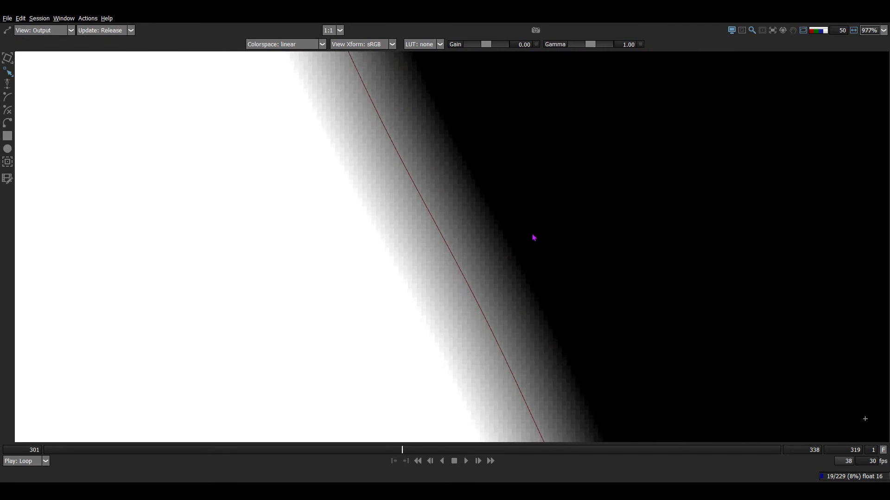
scroll(533, 238, "down", 1)
key("a")
scroll(521, 333, "down", 3)
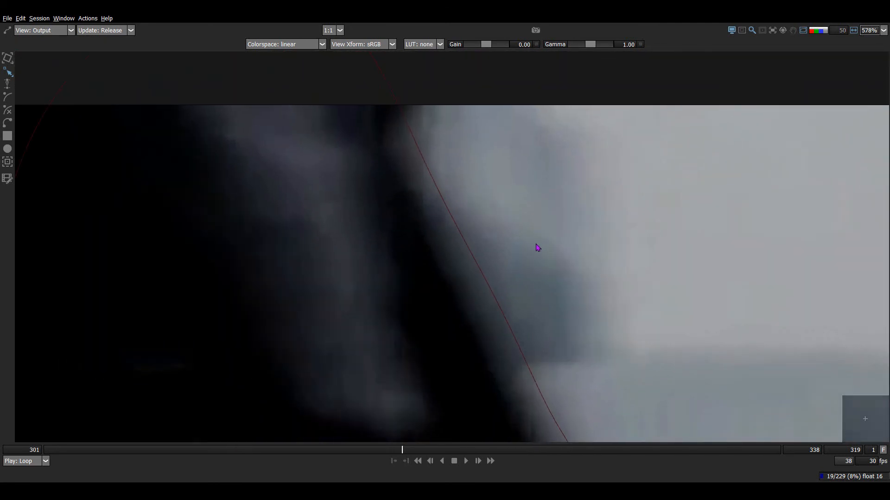
scroll(523, 385, "down", 4)
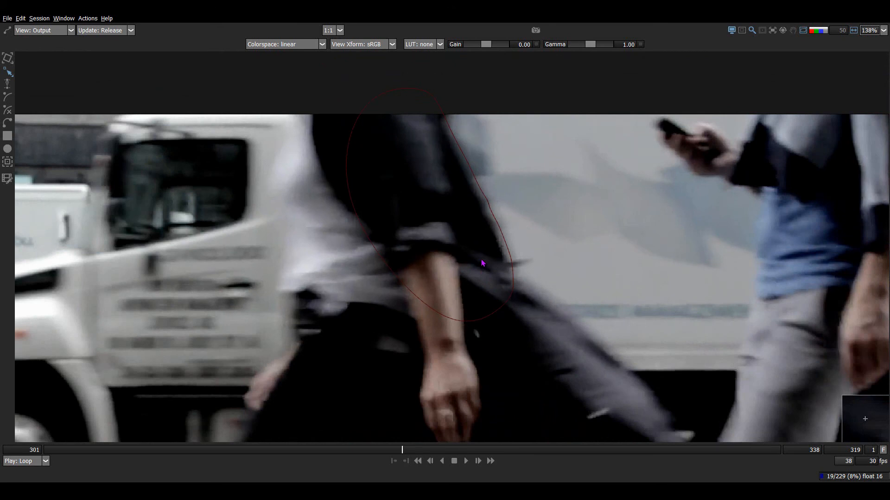
scroll(489, 236, "up", 3)
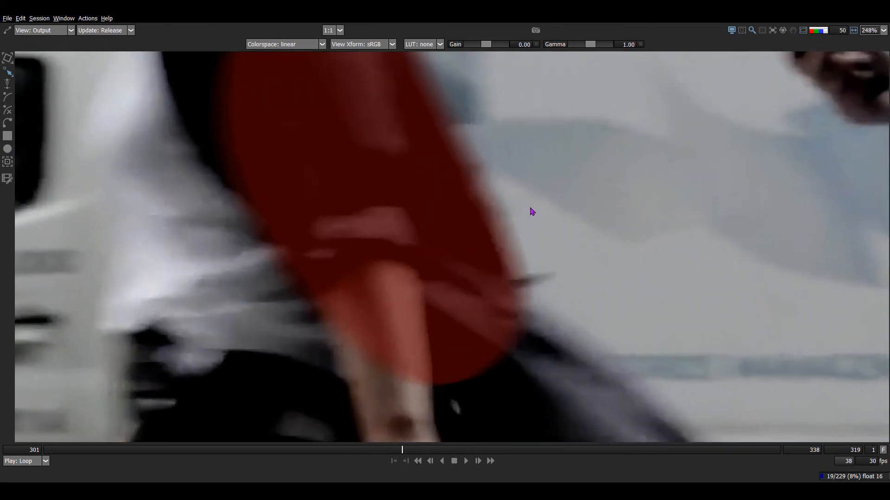
scroll(528, 185, "up", 3)
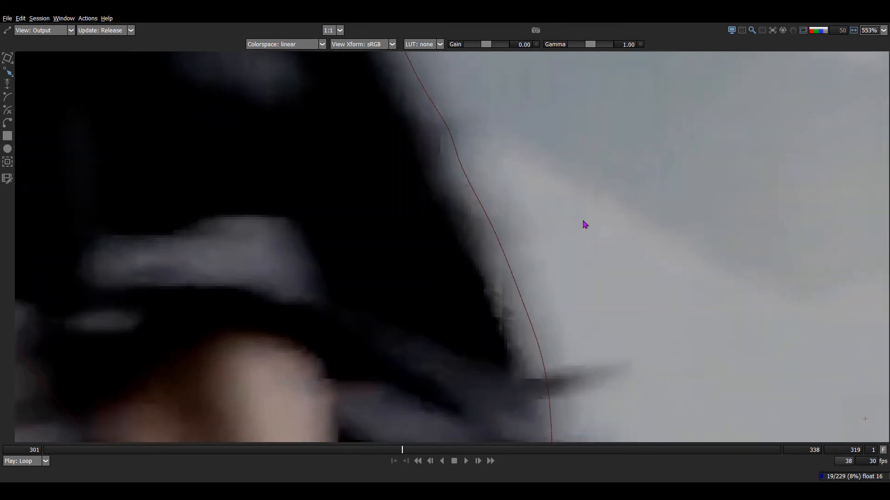
Restore the full panel layout and go to the last frame, 338.
key("grave")
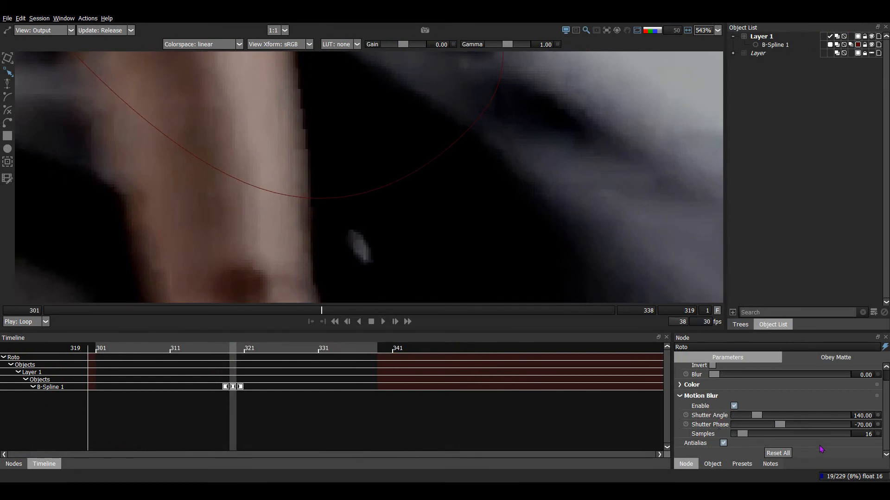
scroll(467, 166, "down", 7)
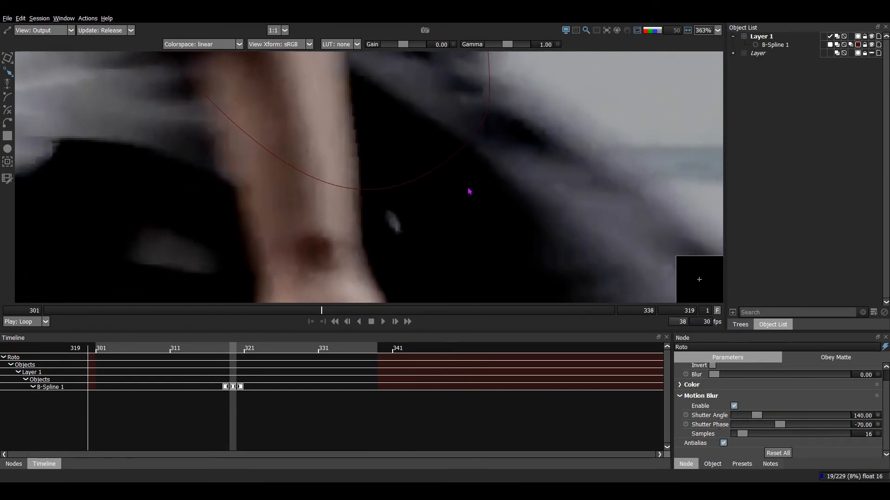
scroll(324, 113, "down", 2)
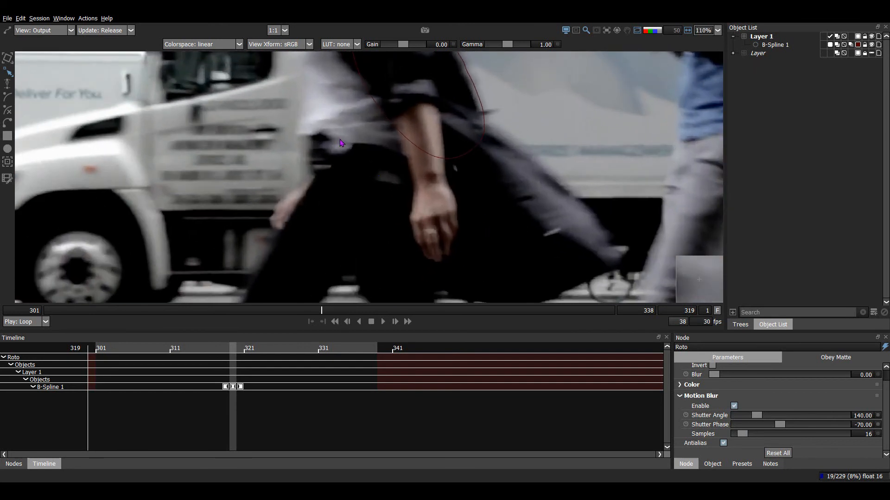
scroll(393, 142, "down", 2)
key("ctrl+Right")
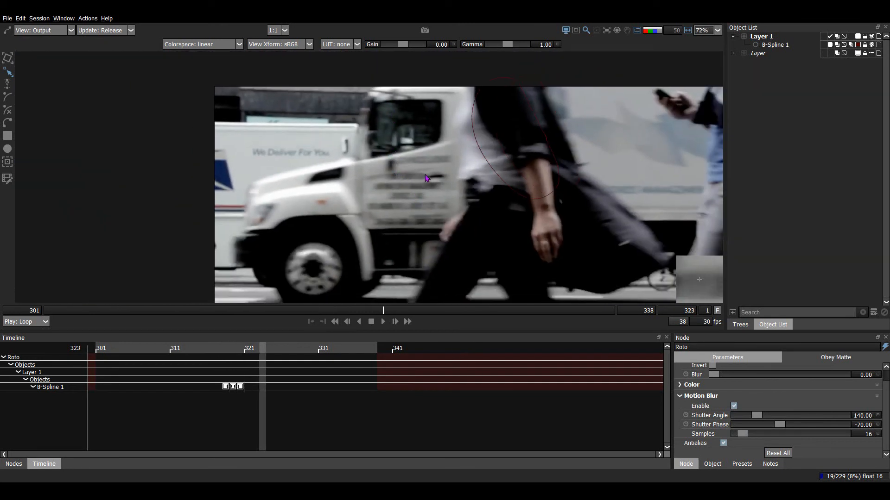
scroll(340, 160, "up", 5)
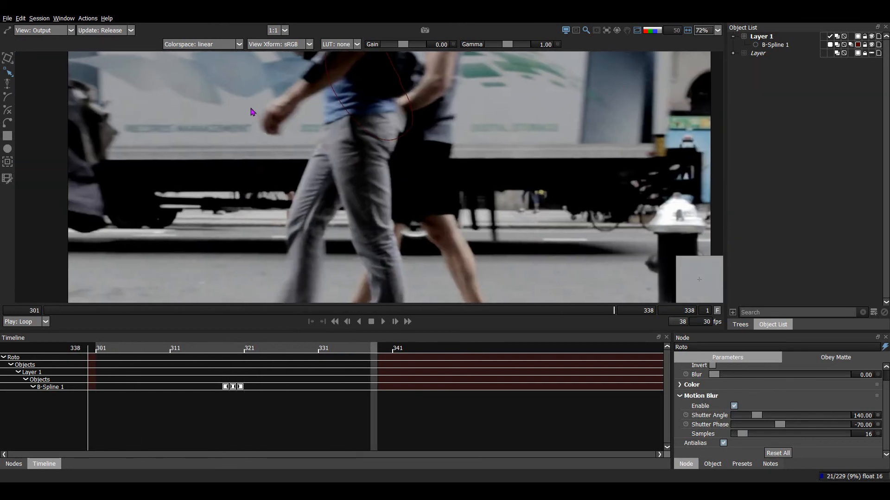
scroll(340, 160, "up", 1)
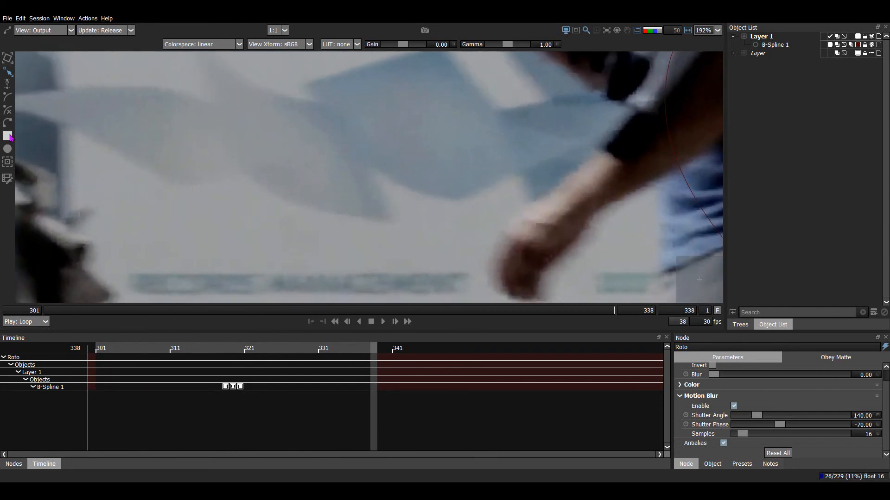
Draw a small square shape over the blue graphic on the truck's side and select all its points.
left_click(7, 136)
left_click_drag(221, 104, 284, 162)
left_click_drag(334, 76, 92, 238)
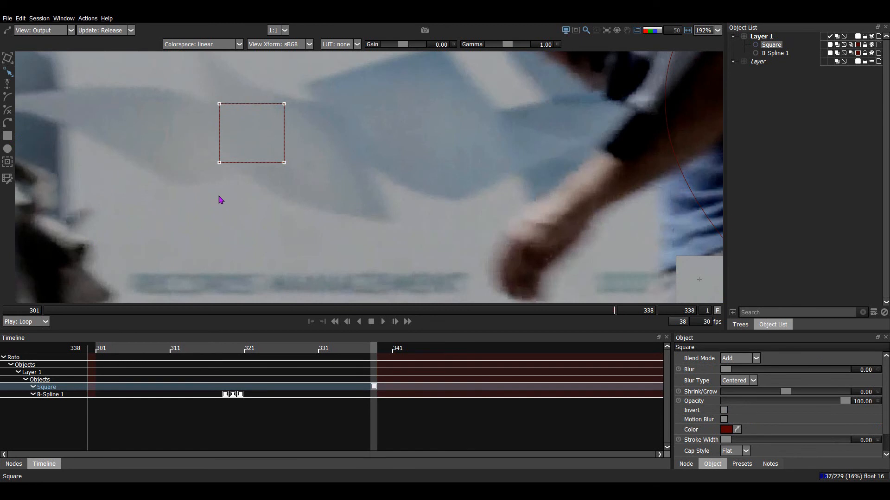
Keyframe the square by moving it left with the Transform tool at frames 337 and 336, ending on frame 337.
key("t")
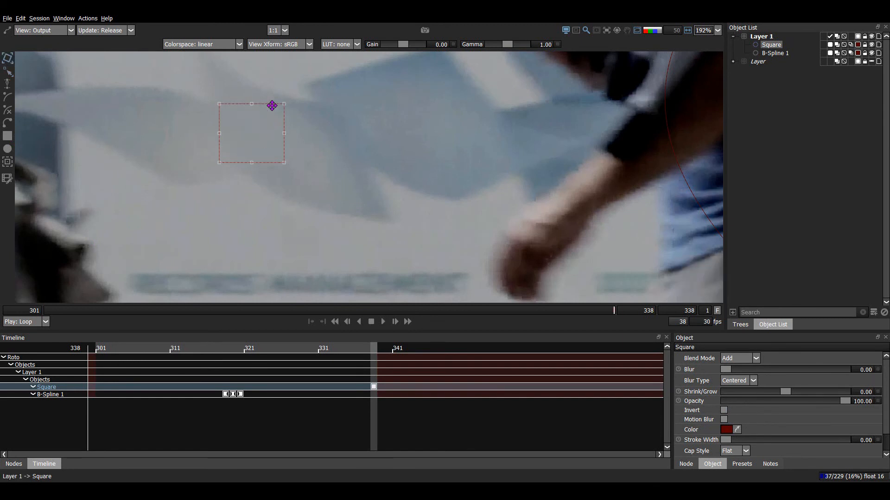
key("Home")
key("End")
key("Left")
left_click_drag(272, 105, 221, 110)
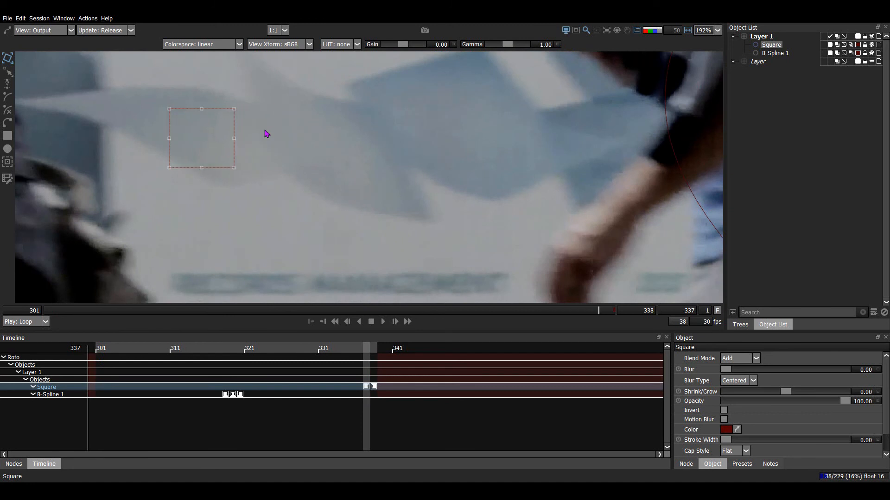
left_click_drag(280, 133, 449, 143)
left_click_drag(373, 119, 252, 111)
key("Left")
key("Right")
Inspect the square's alpha at frame 337, turn on motion blur for the square, and return to the image view.
key("a")
key("a")
scroll(363, 132, "up", 2)
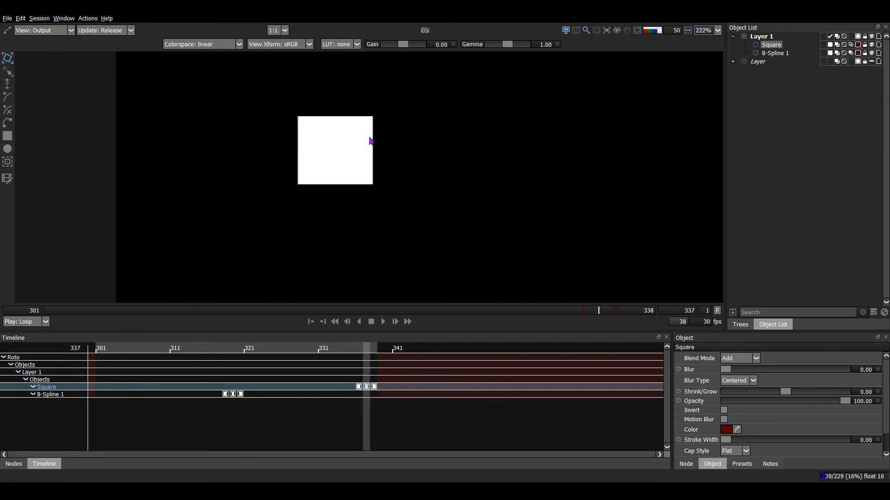
scroll(371, 141, "up", 1)
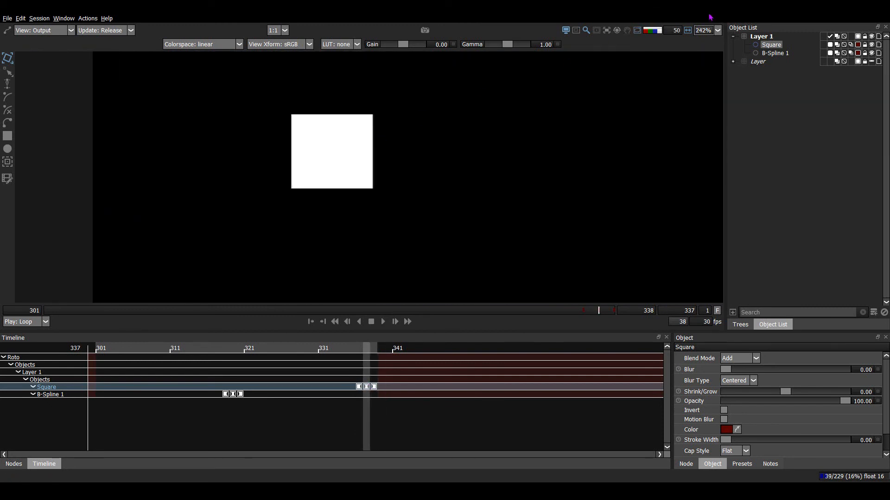
left_click(850, 45)
key("a")
scroll(435, 168, "up", 3)
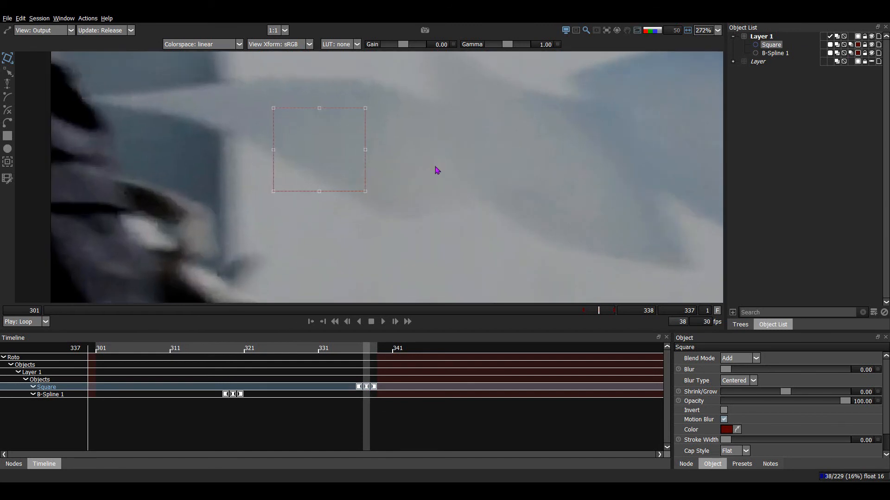
Compare the square's motion-blurred alpha with the plate up close at frame 337.
key("a")
scroll(371, 157, "up", 4)
key("a")
key("a")
scroll(379, 182, "up", 2)
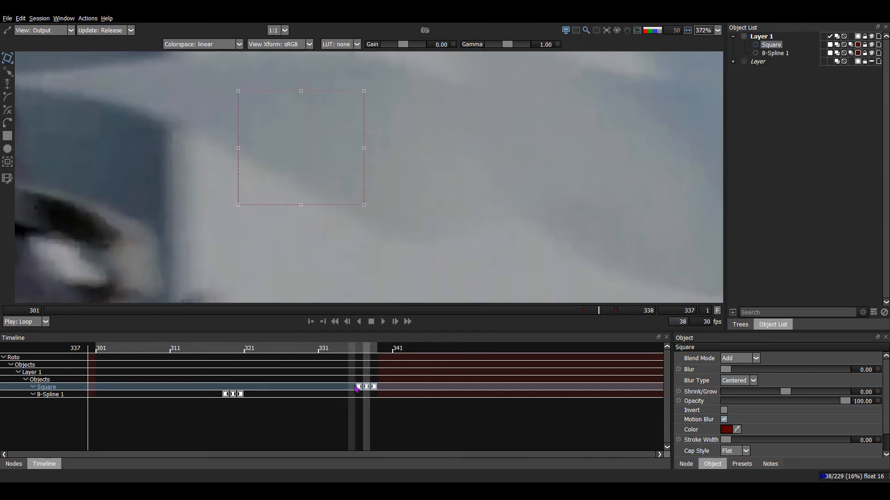
key("a")
scroll(342, 139, "up", 1)
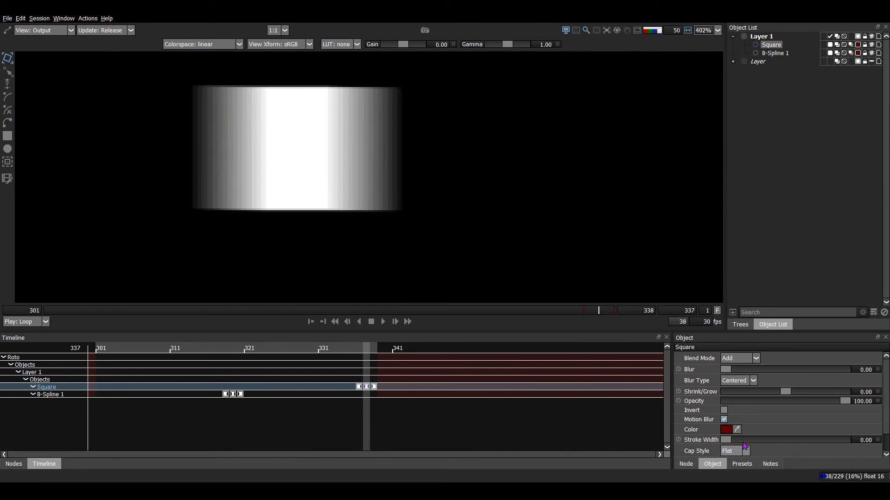
Show the Roto node's motion blur parameters and set the samples to 32.
scroll(724, 422, "down", 2)
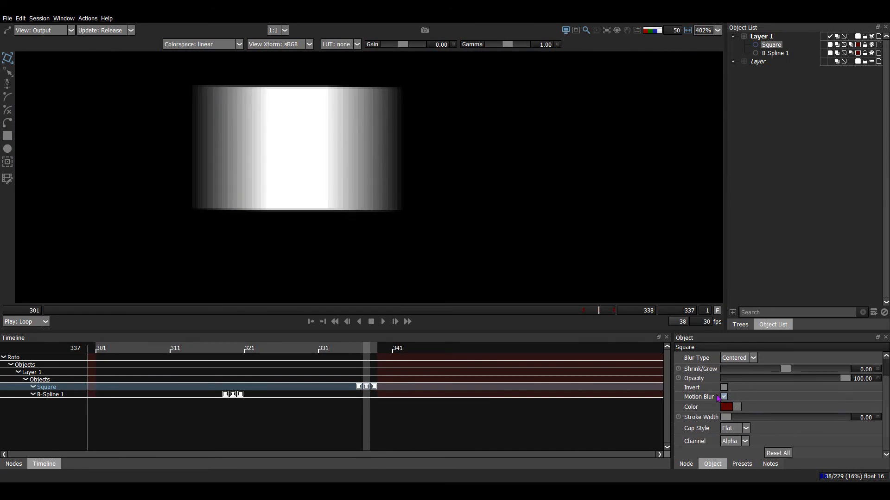
left_click(685, 464)
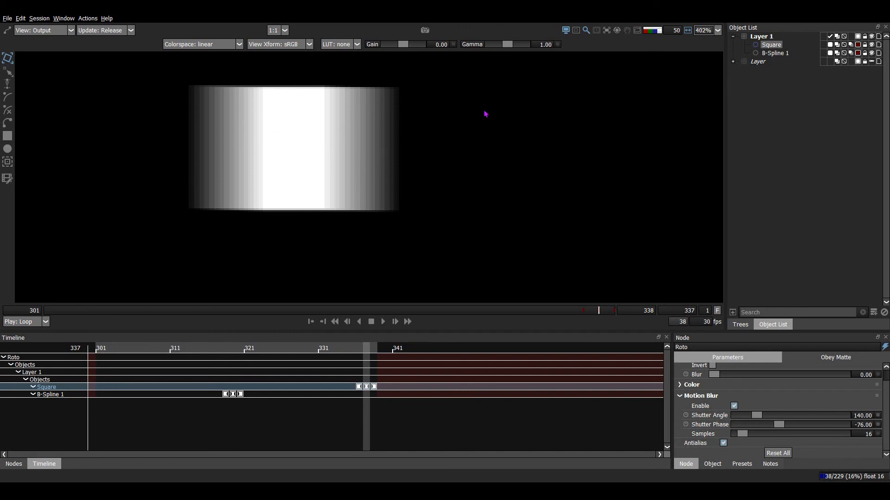
left_click(862, 434)
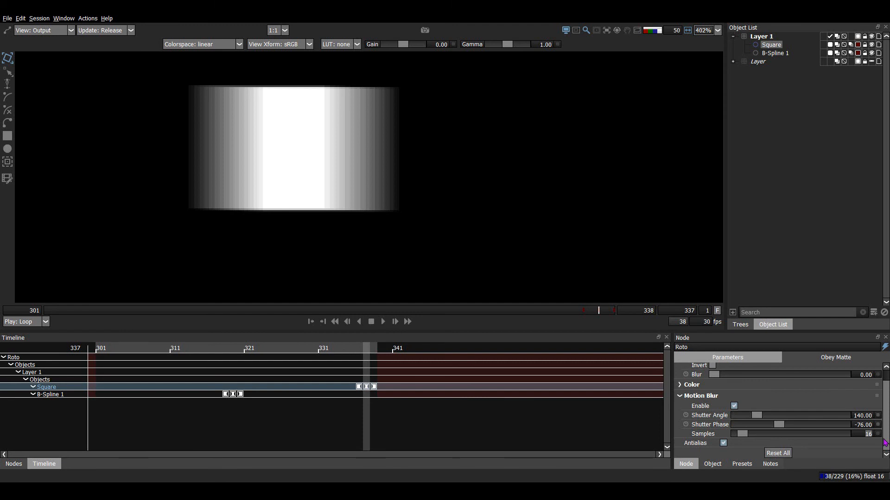
type("32")
key("Return")
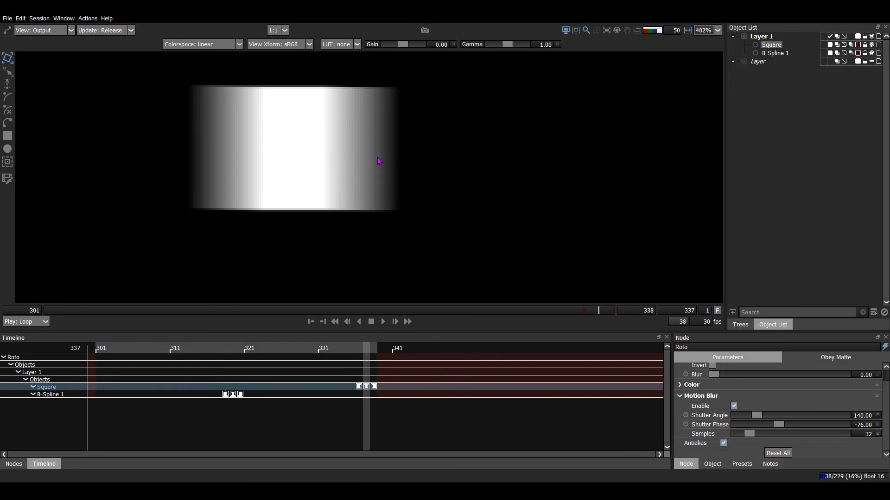
Set the motion blur samples back to 16 to compare the banding in the square's alpha.
double_click(854, 435)
type("16")
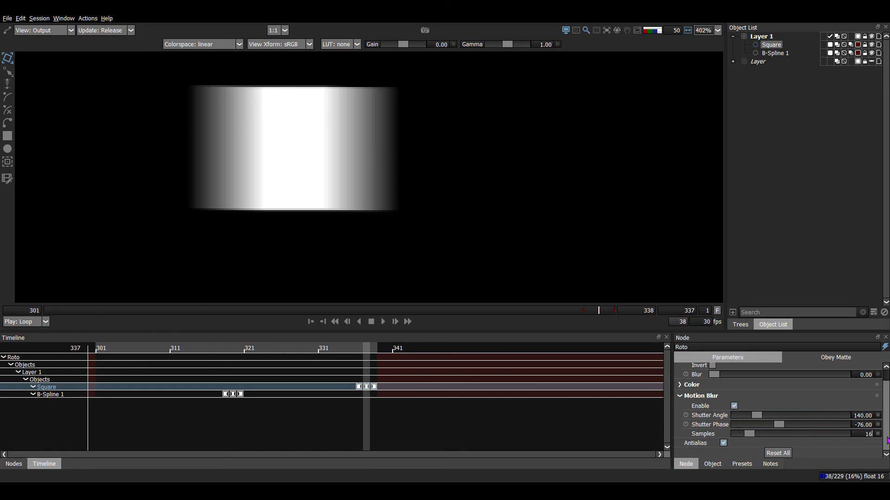
key("Return")
right_click(887, 440)
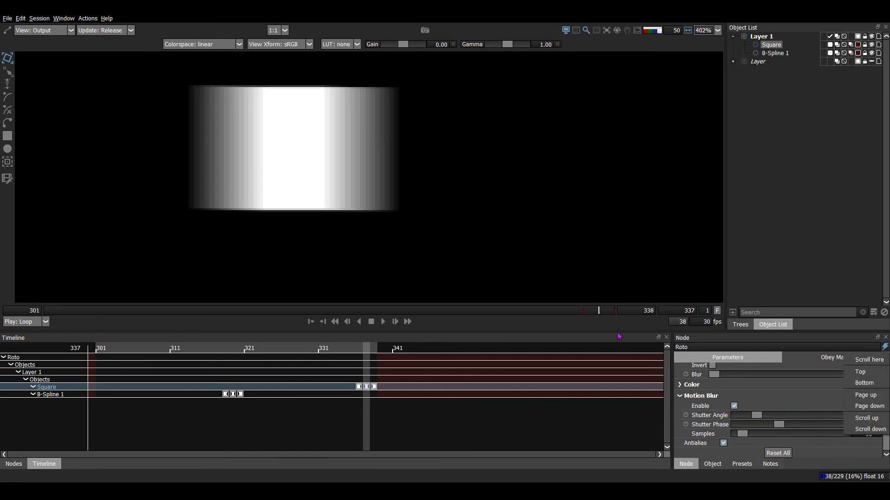
left_click(810, 447)
Raise the motion blur samples to 32 and on to 64 to compare how smooth the alpha's falloff is.
left_click_drag(862, 435, 887, 435)
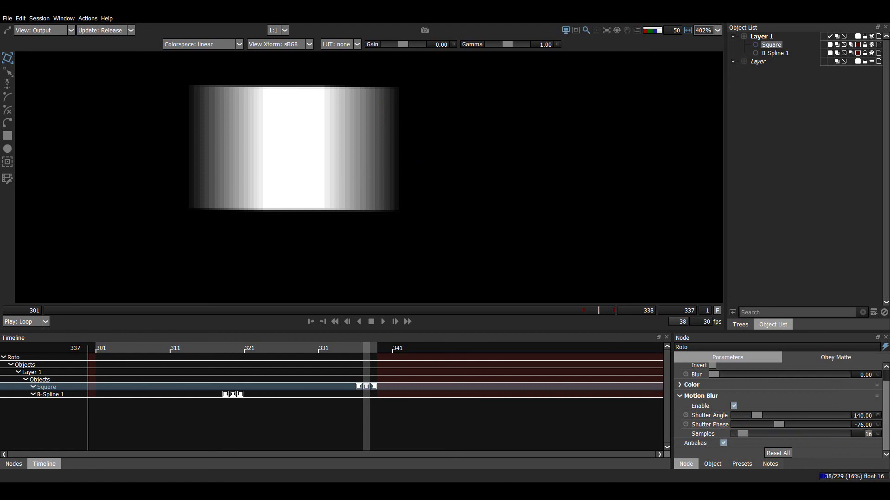
type("32")
key("Return")
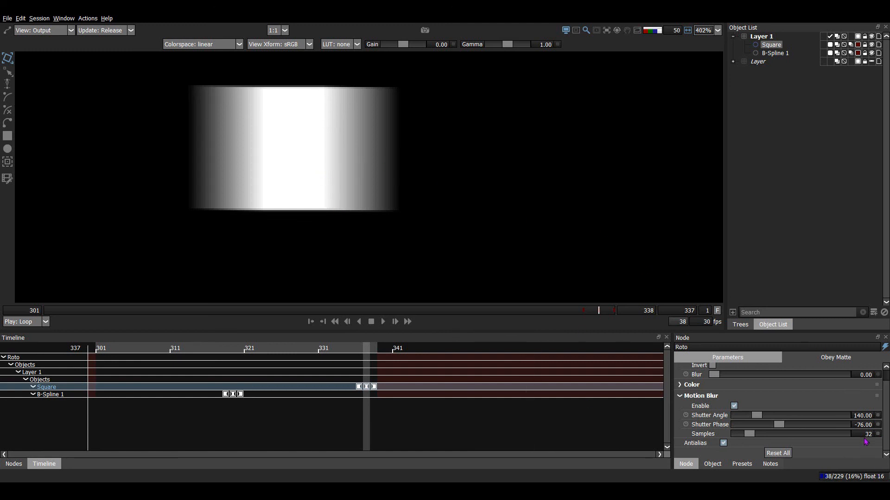
left_click_drag(859, 436, 880, 435)
type("64")
key("Return")
Drop the motion blur samples to 16 for one more comparison and settle on 64.
double_click(866, 437)
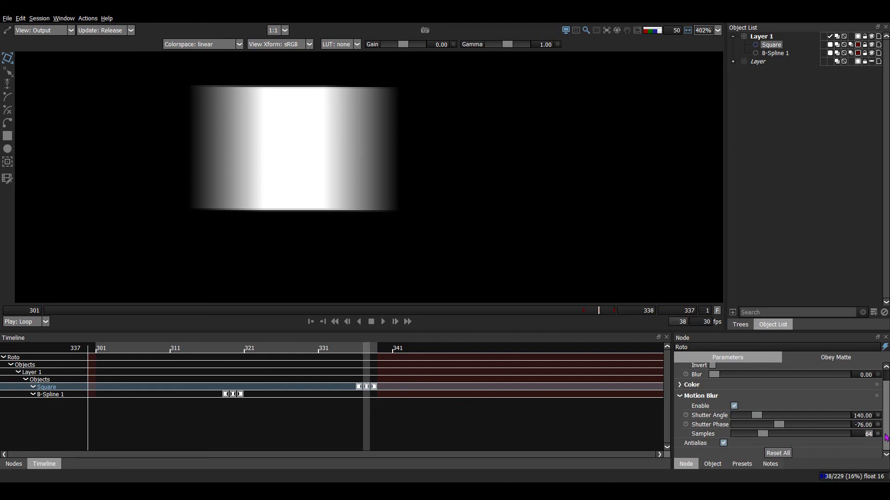
type("16")
key("Return")
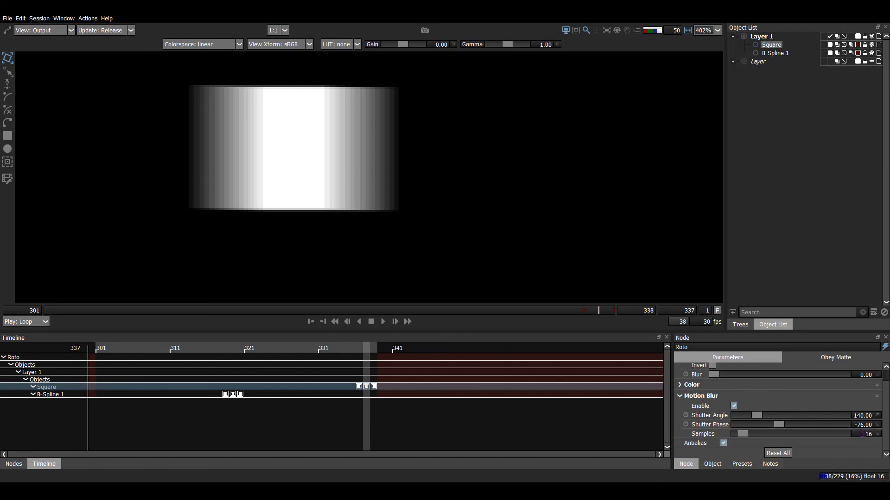
left_click_drag(861, 435, 889, 435)
type("64")
key("Return")
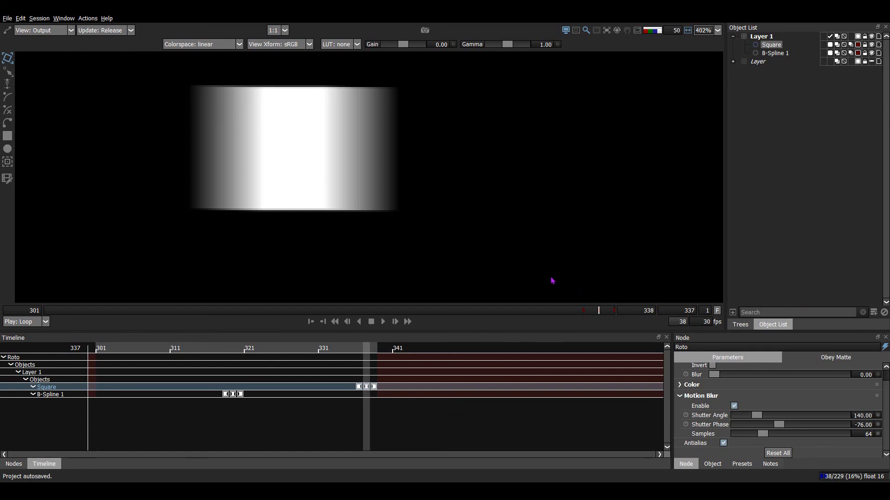
Deselect the square and return to the image view, framing the truck's side together with the jacket shape.
left_click(557, 263)
scroll(442, 196, "down", 5)
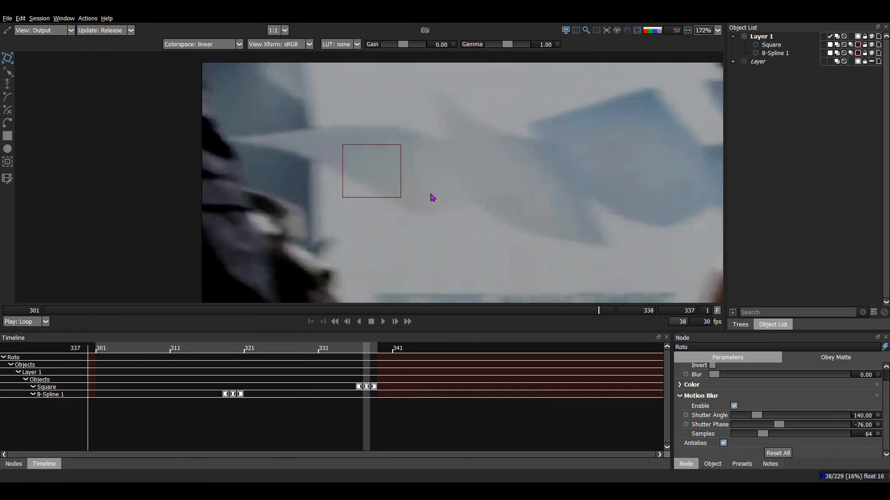
left_click_drag(432, 181, 298, 133)
scroll(400, 158, "down", 1)
scroll(305, 185, "down", 1)
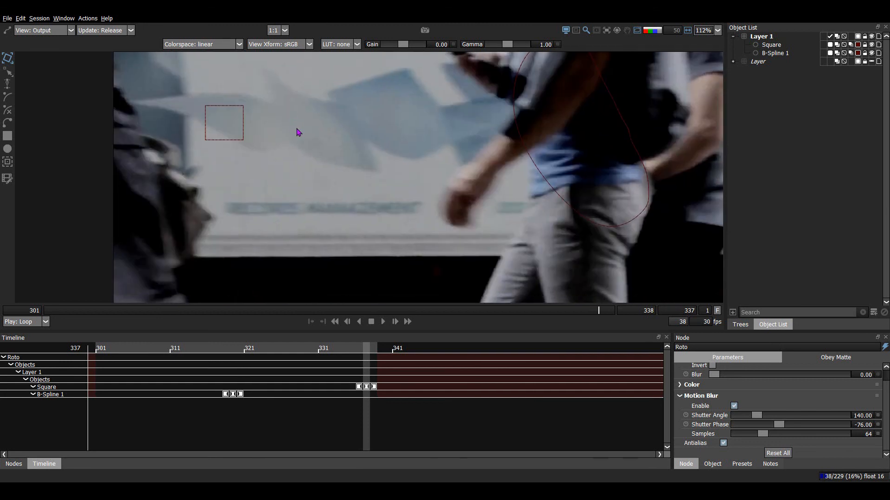